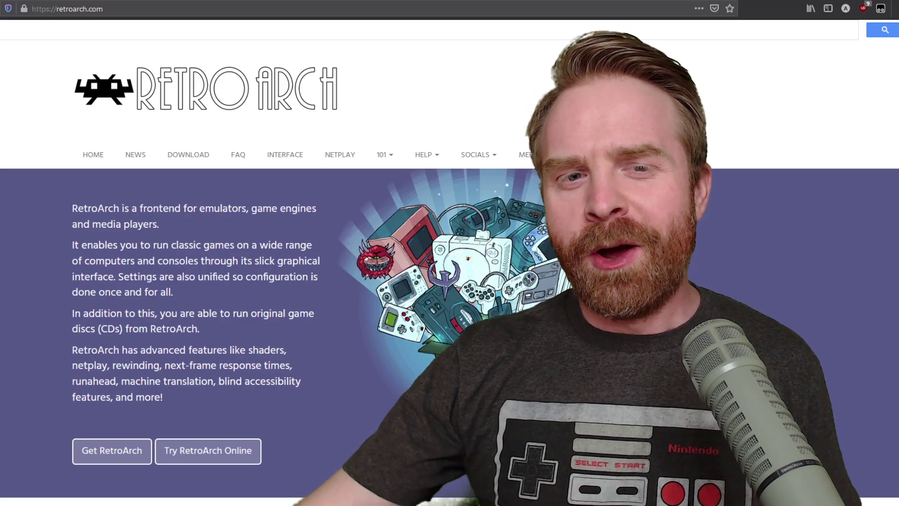
Step: Download the stable RetroArch Installer (64bit) for Windows 10/8/7 from the RetroArch site
left_click(111, 451)
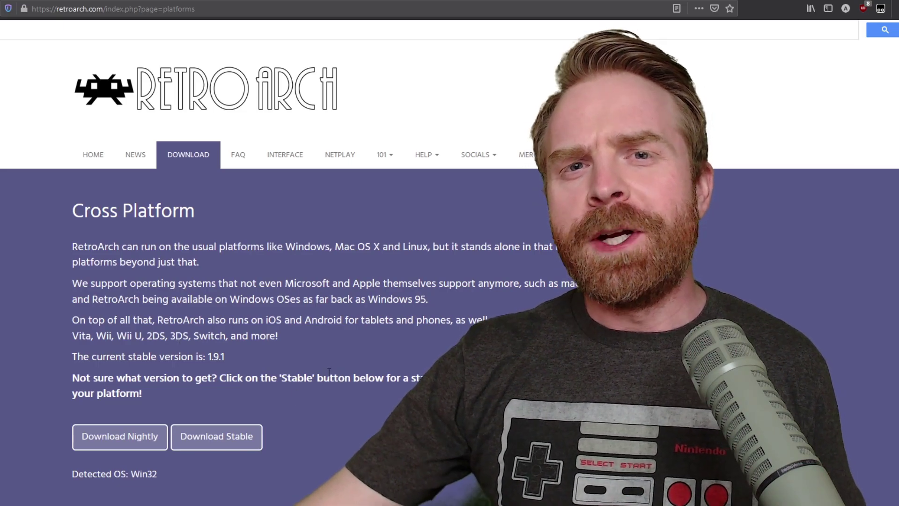
scroll(329, 372, "down", 3)
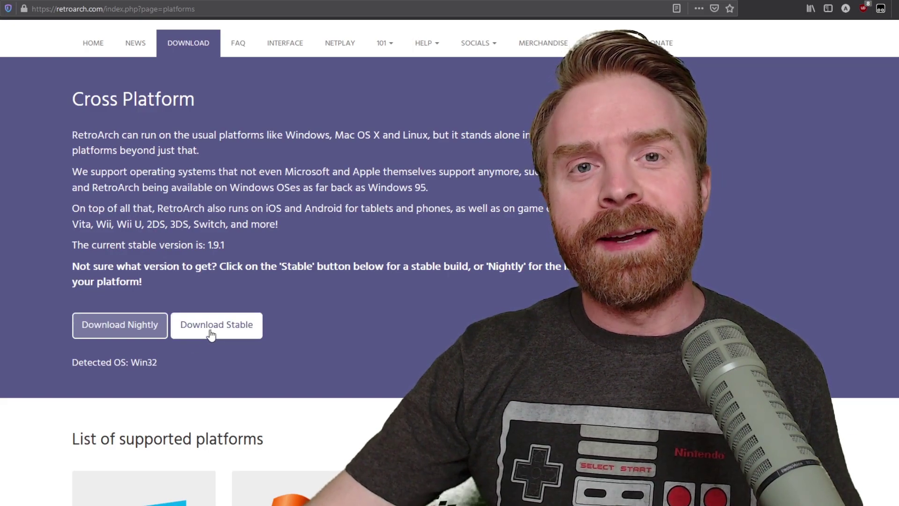
left_click(210, 334)
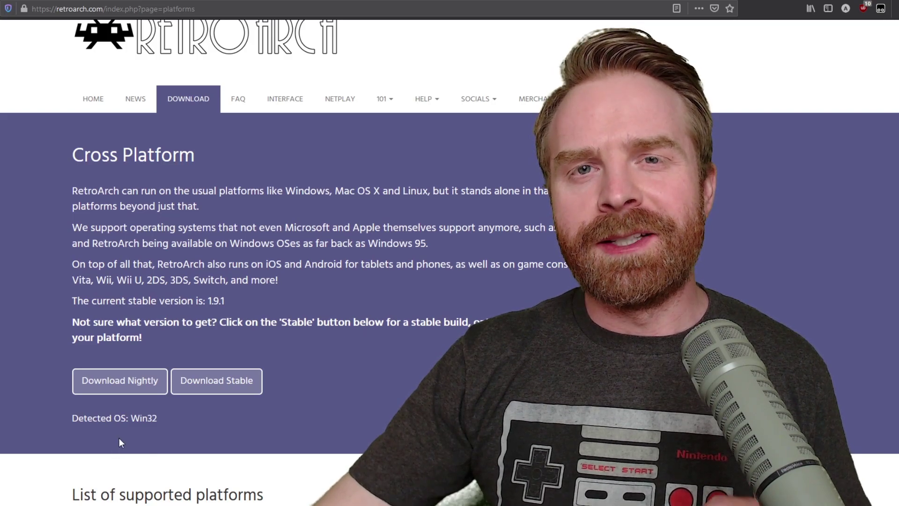
scroll(119, 438, "down", 7)
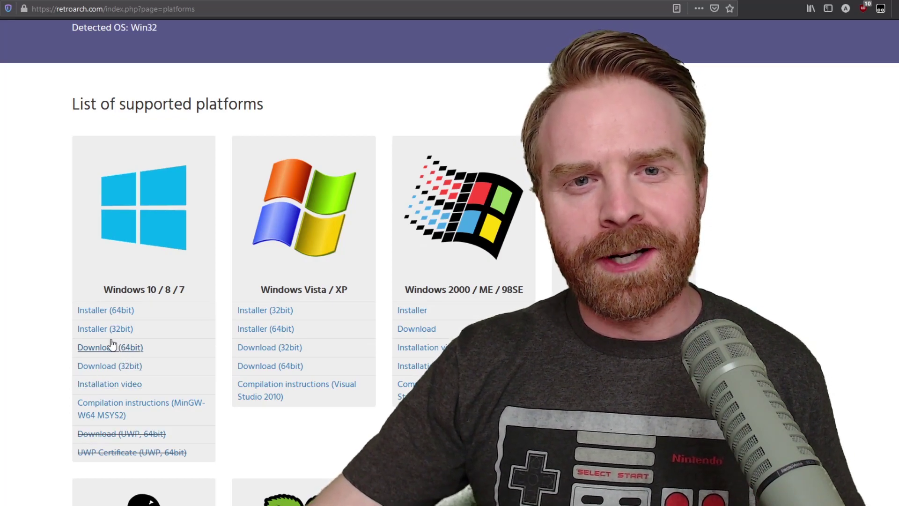
scroll(111, 345, "down", 2)
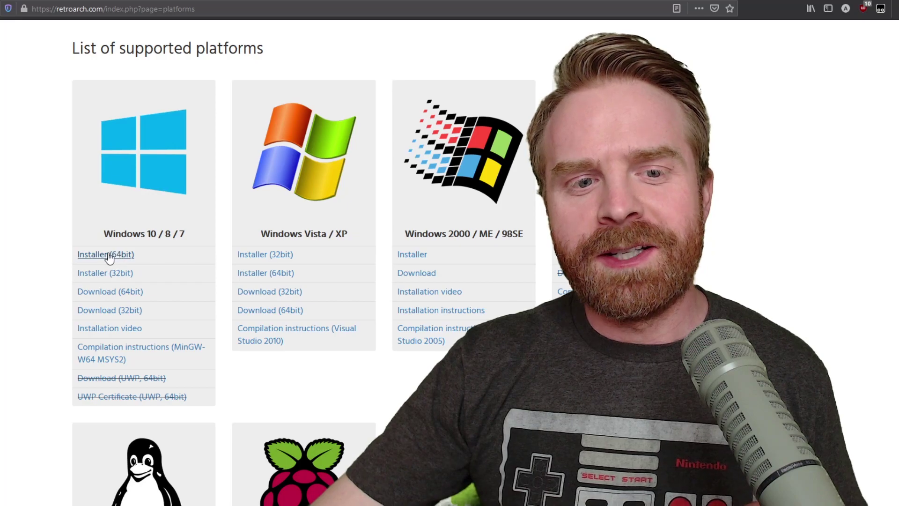
left_click(103, 257)
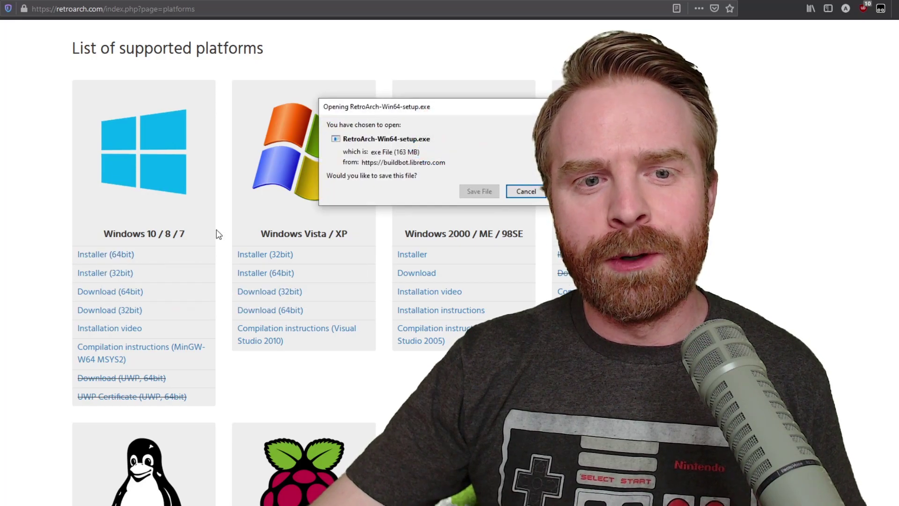
left_click_drag(412, 106, 262, 122)
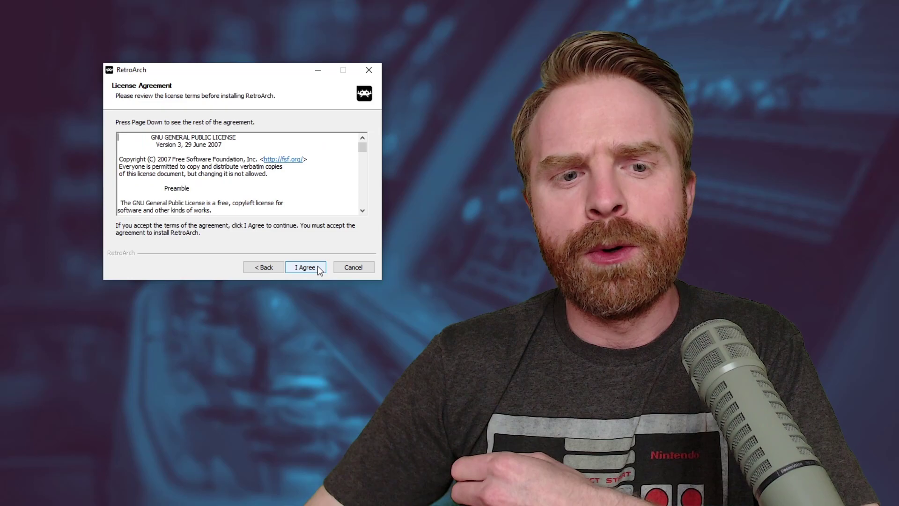
Step: Accept the RetroArch license, keep the default install location, and include DirectX 9.0c Runtime
left_click(318, 266)
left_click(303, 267)
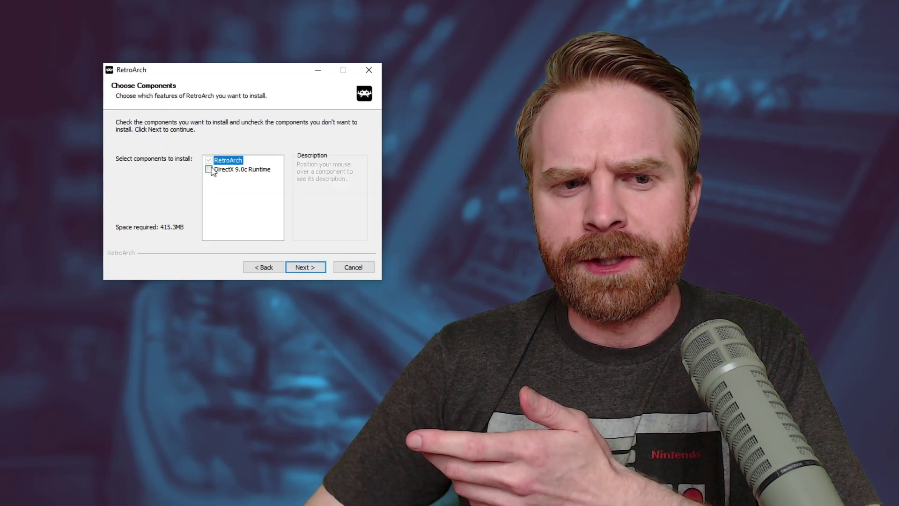
left_click(209, 169)
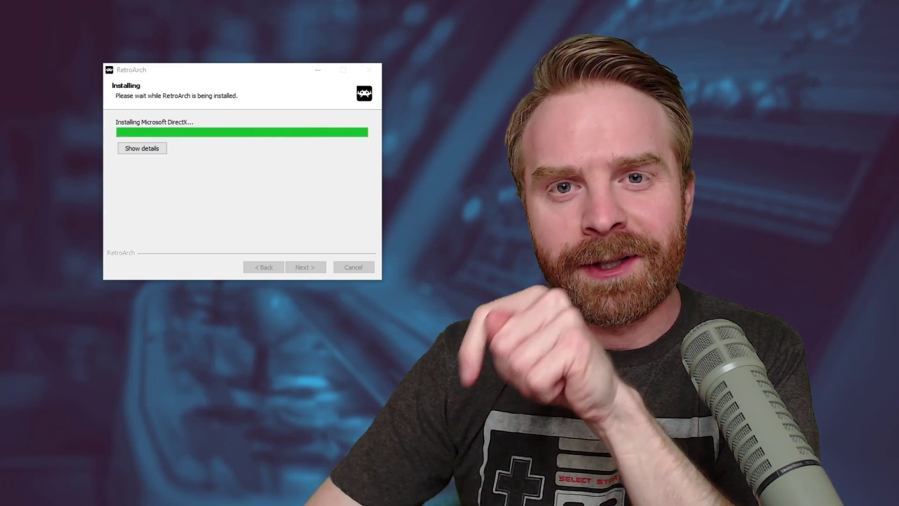
left_click_drag(396, 201, 315, 108)
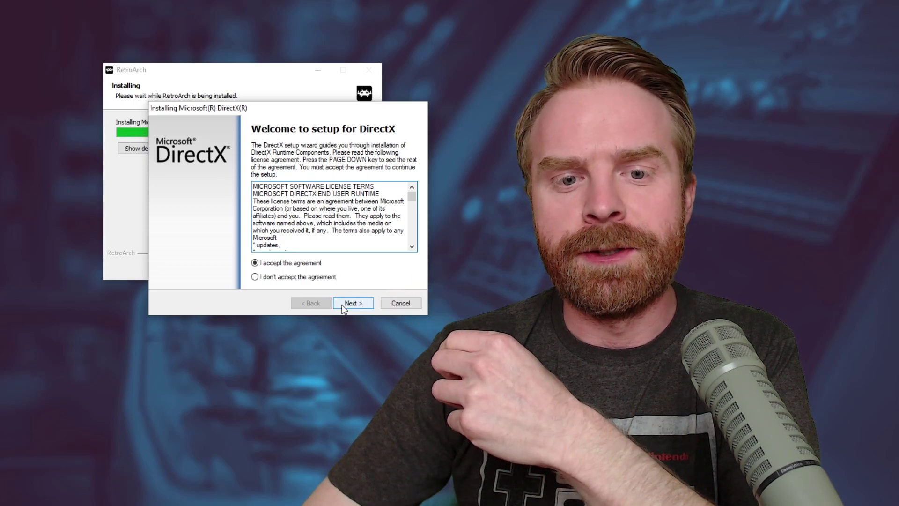
Step: Accept the DirectX license agreement and untick 'Install the Bing Bar'
left_click(345, 304)
left_click(291, 224)
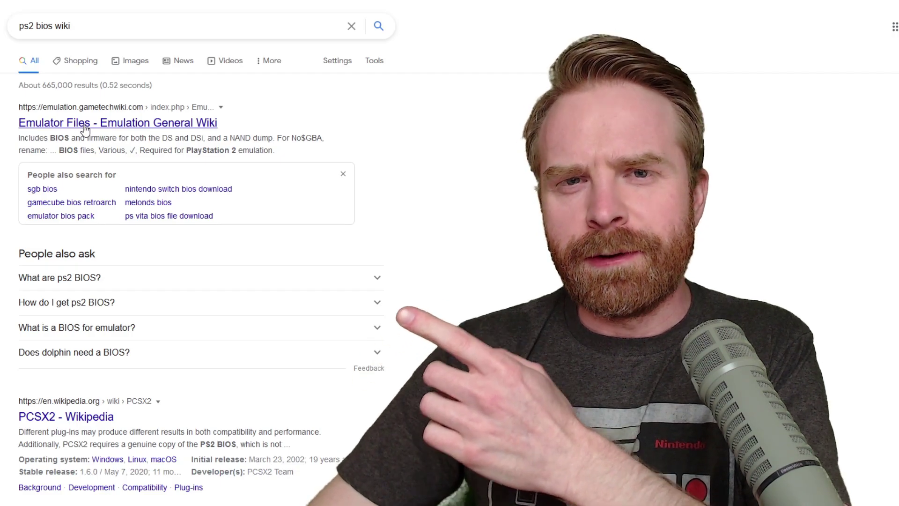
Step: Open the Emulation General Wiki's Emulator Files page and follow PlayStation 2 to BIOS files
left_click(85, 130)
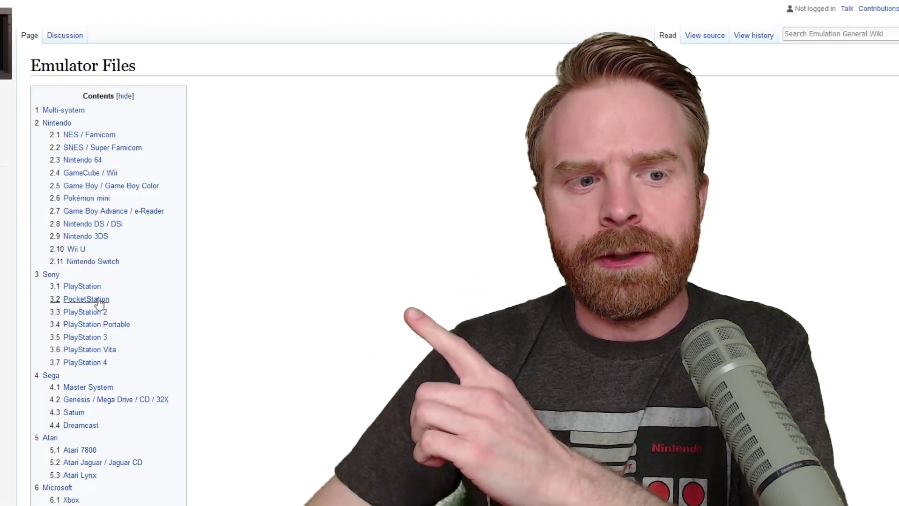
left_click(106, 318)
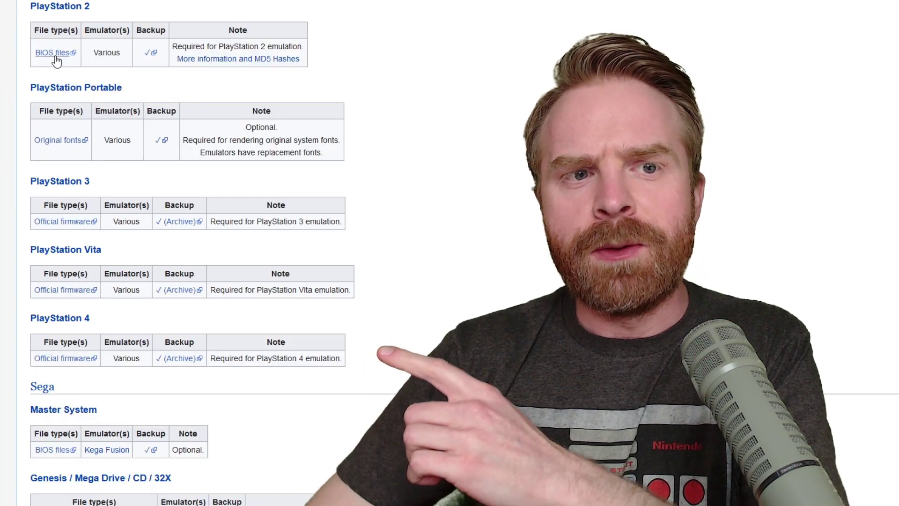
left_click(56, 53)
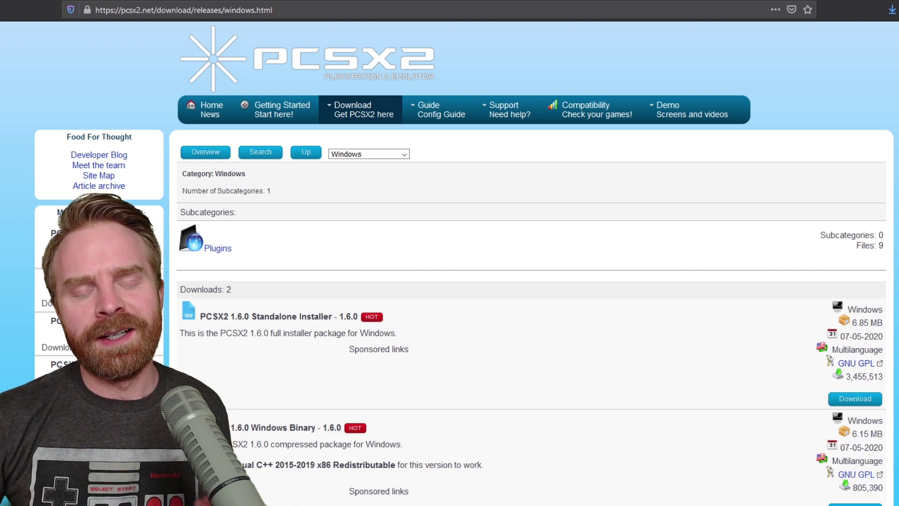
Step: Download the PCSX2 1.6.0 Windows Binary package
scroll(534, 263, "down", 2)
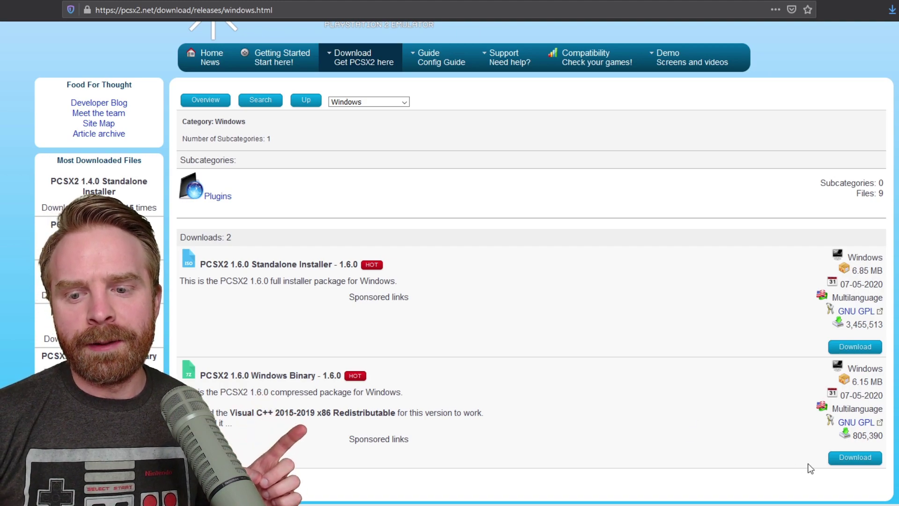
left_click(851, 461)
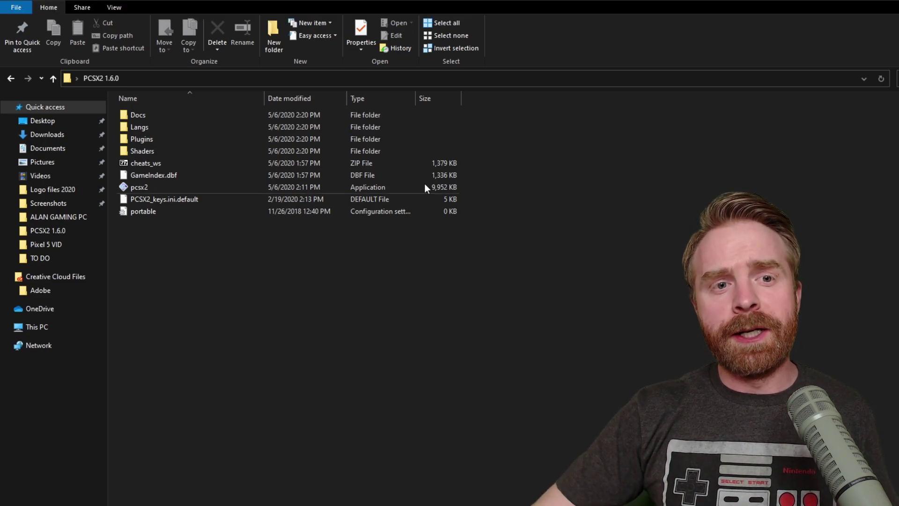
Step: Create a new folder in PCSX2 1.6.0 and rename it from 'biod' to 'bios'
left_click(271, 36)
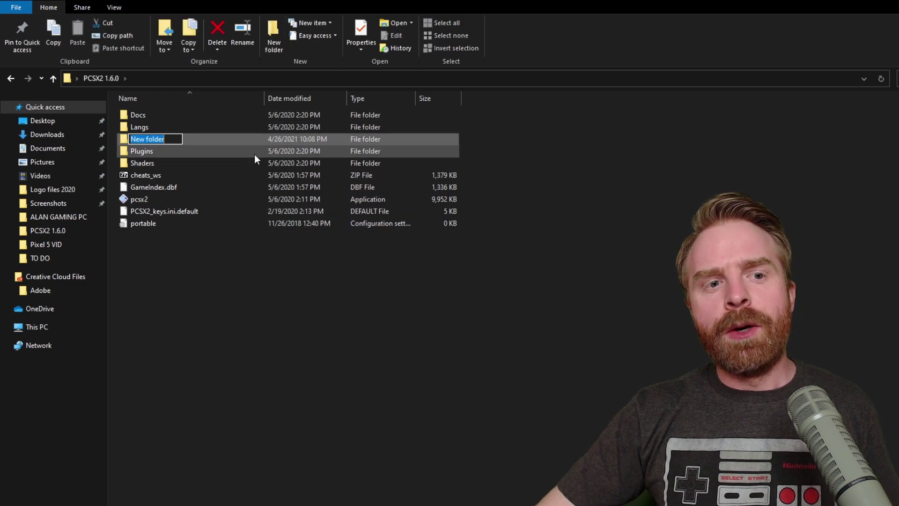
type("biod")
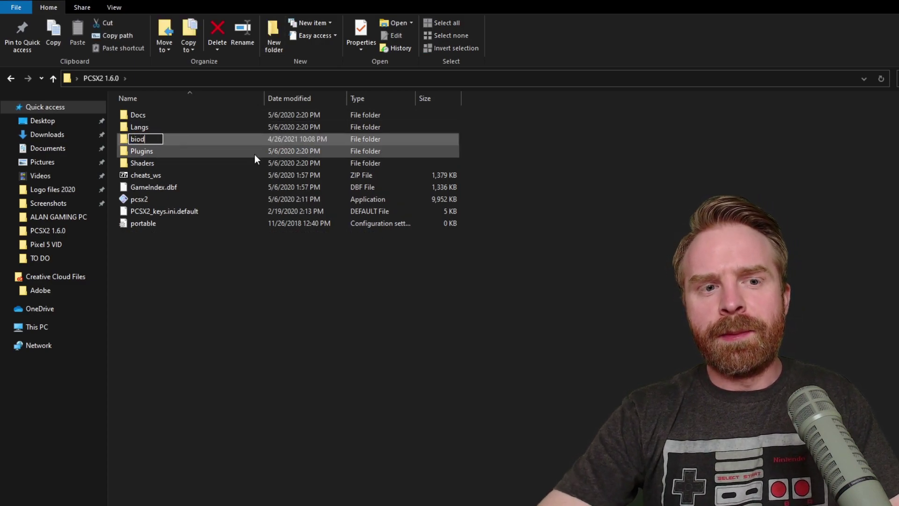
key("Return")
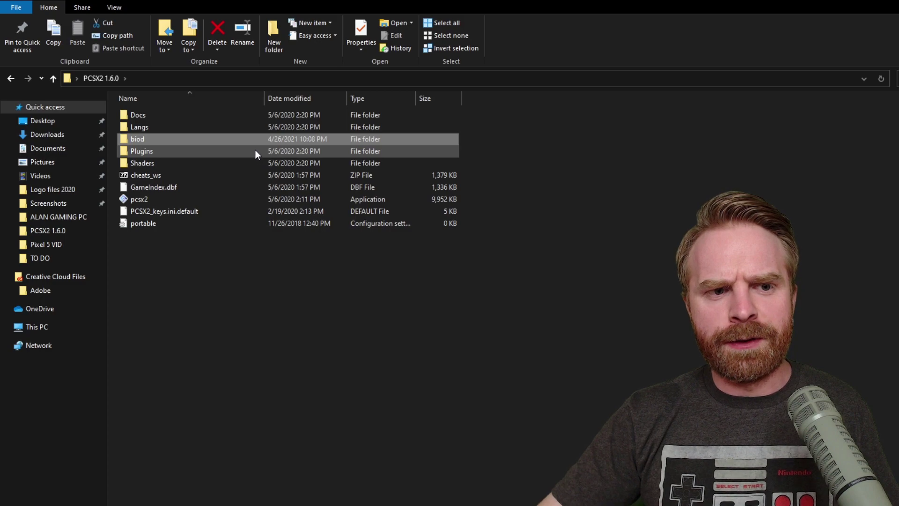
right_click(211, 140)
left_click(243, 391)
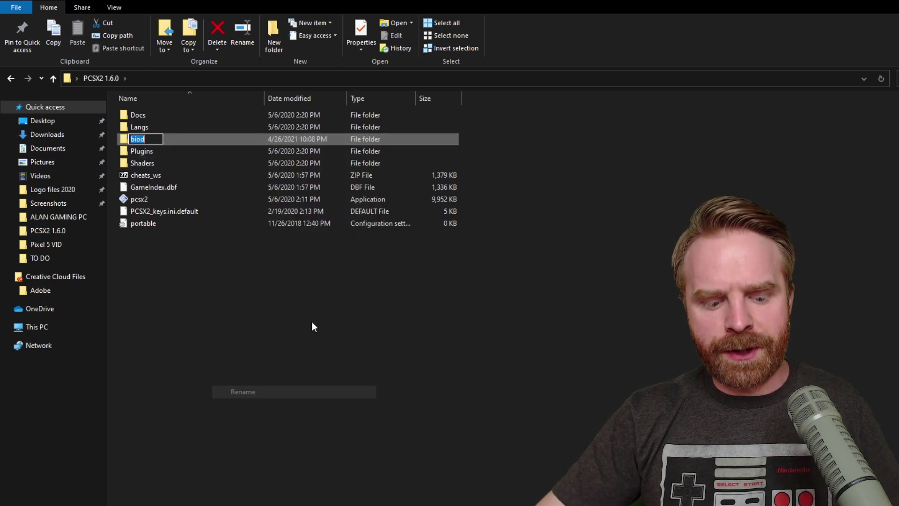
key("Return")
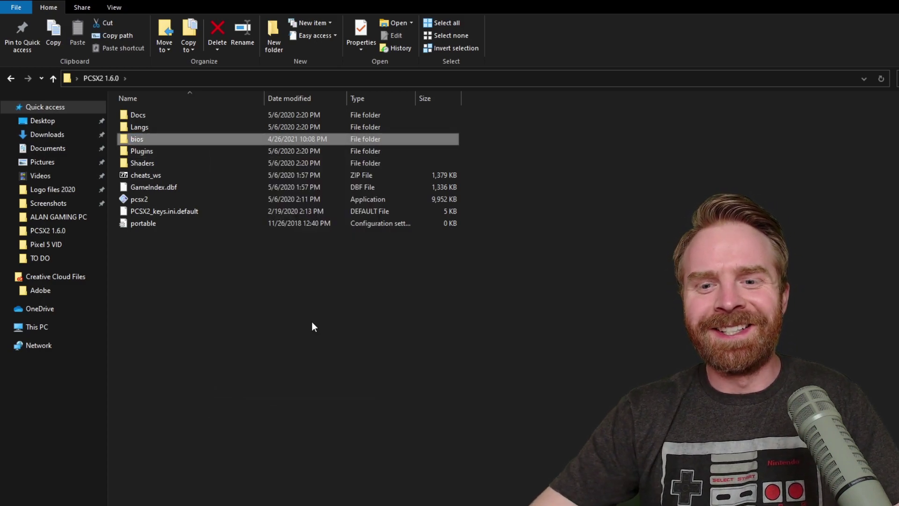
Step: Move the PS2_BIOS archive into the bios folder and extract it there
double_click(195, 143)
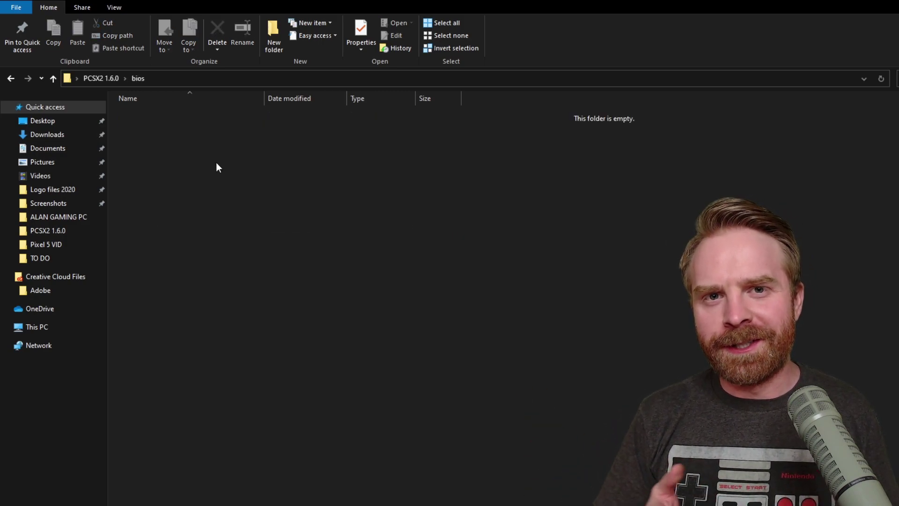
left_click_drag(898, 196, 276, 164)
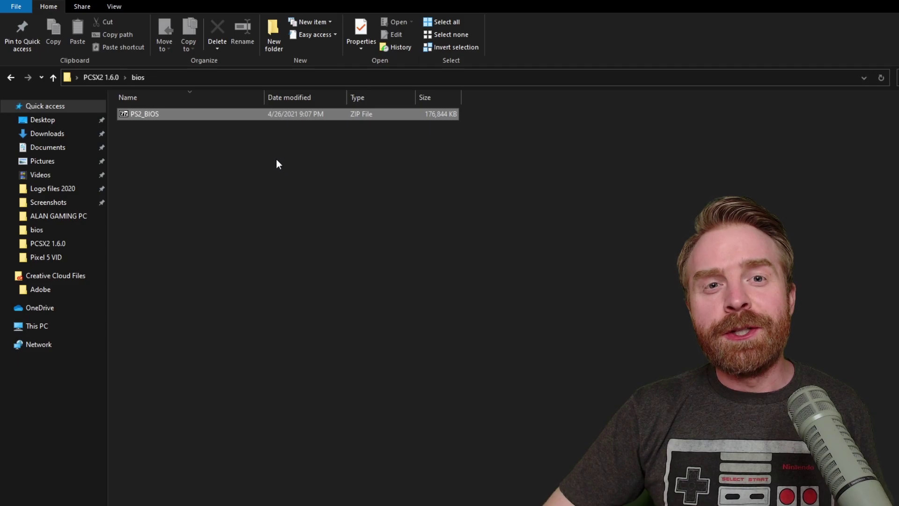
right_click(237, 114)
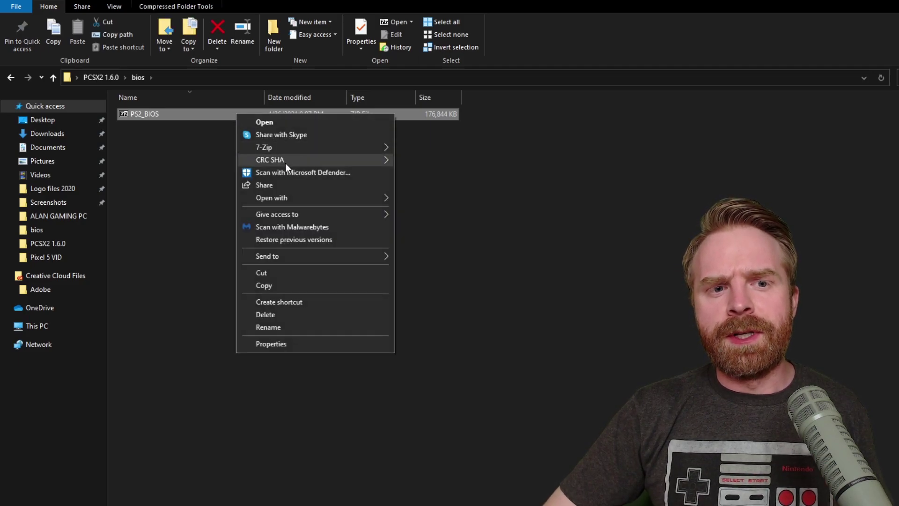
mouse_move(301, 150)
left_click(475, 186)
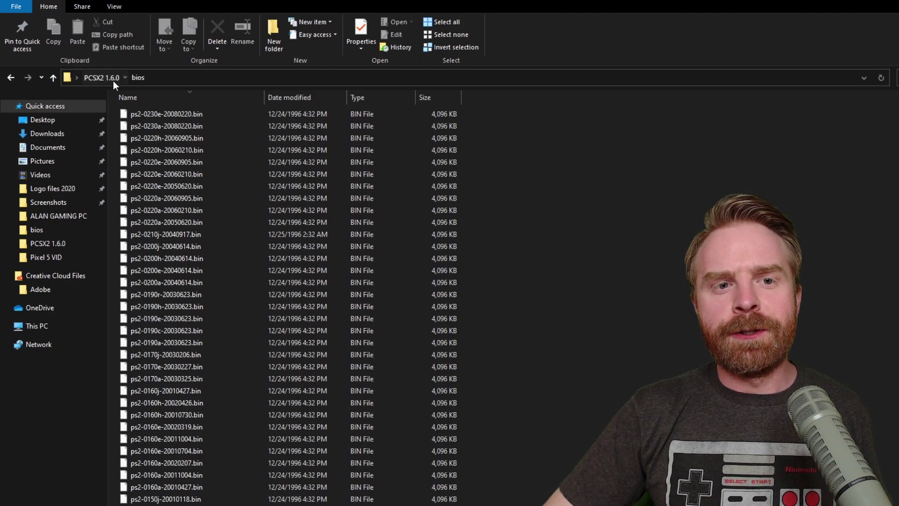
left_click(113, 80)
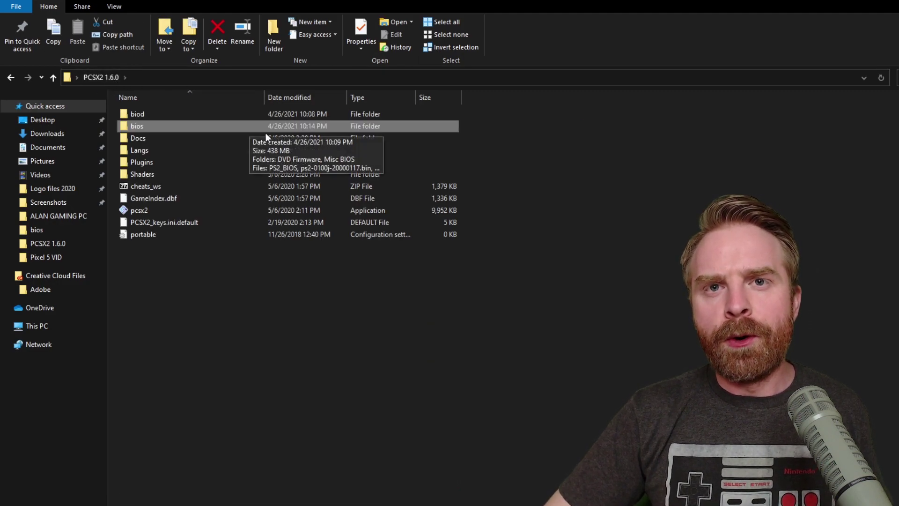
left_click(134, 215)
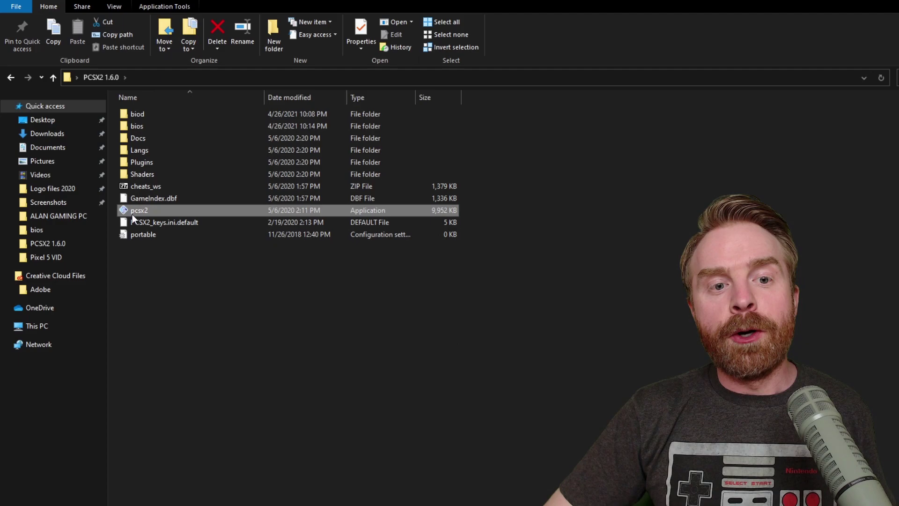
Step: Run PCSX2's first-time setup with default plugins and the USA v02.30 BIOS, then close PCSX2
double_click(181, 210)
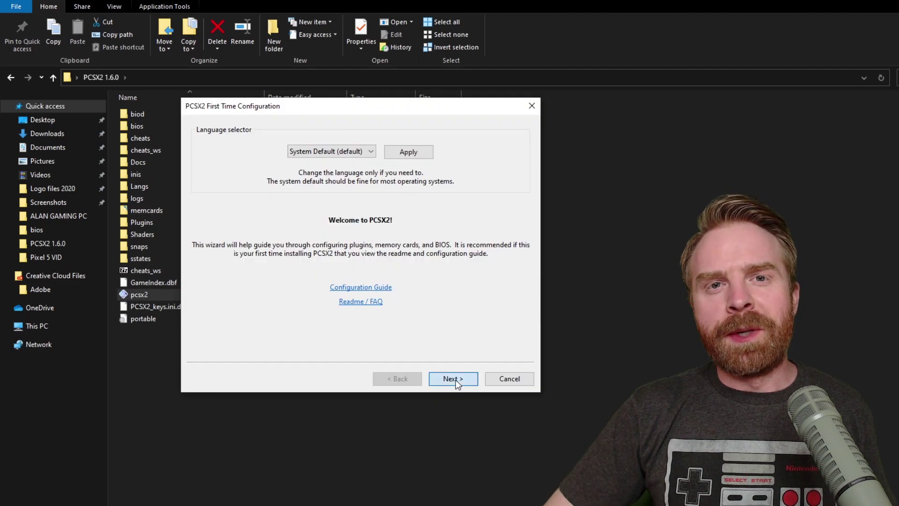
left_click(453, 378)
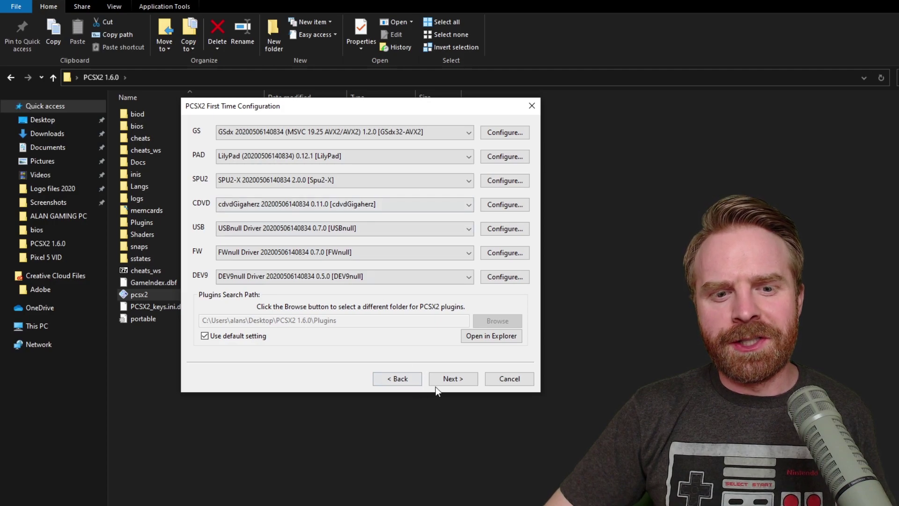
left_click(449, 378)
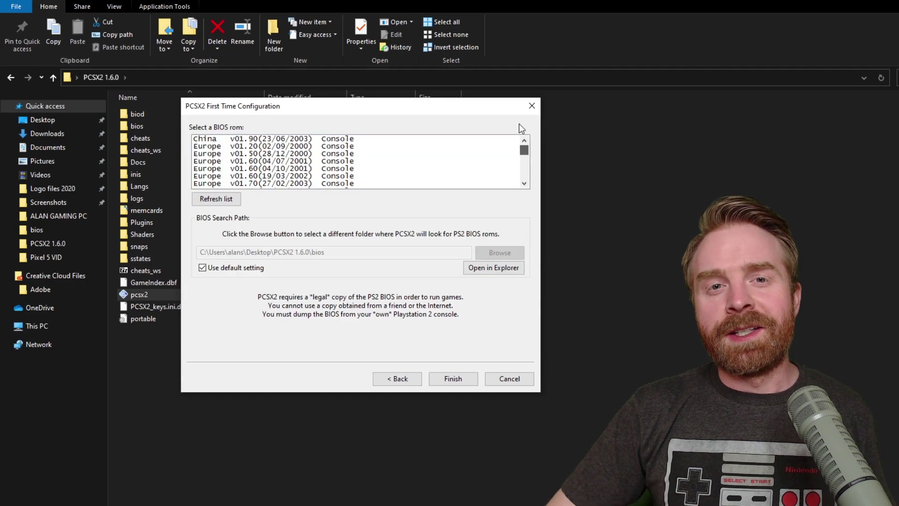
mouse_move(524, 149)
left_mouse_down()
mouse_move(524, 181)
mouse_move(538, 150)
left_mouse_up()
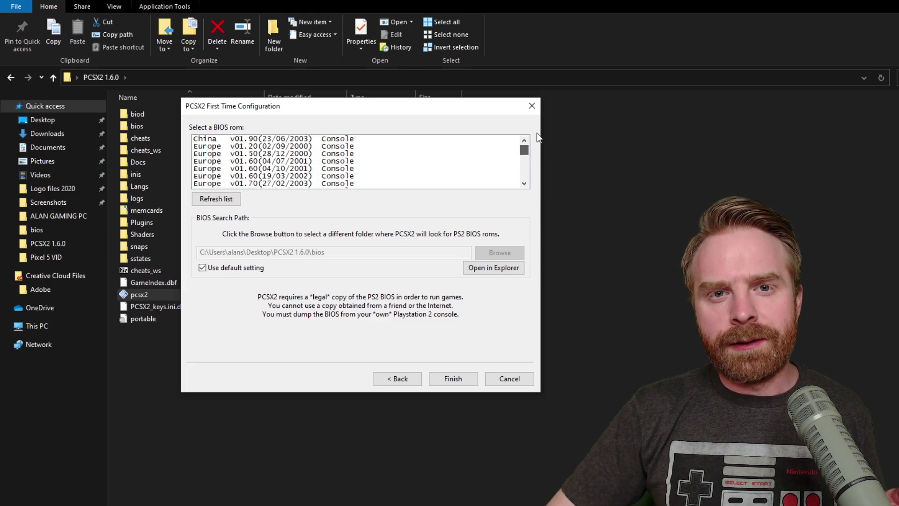
left_click_drag(528, 150, 512, 196)
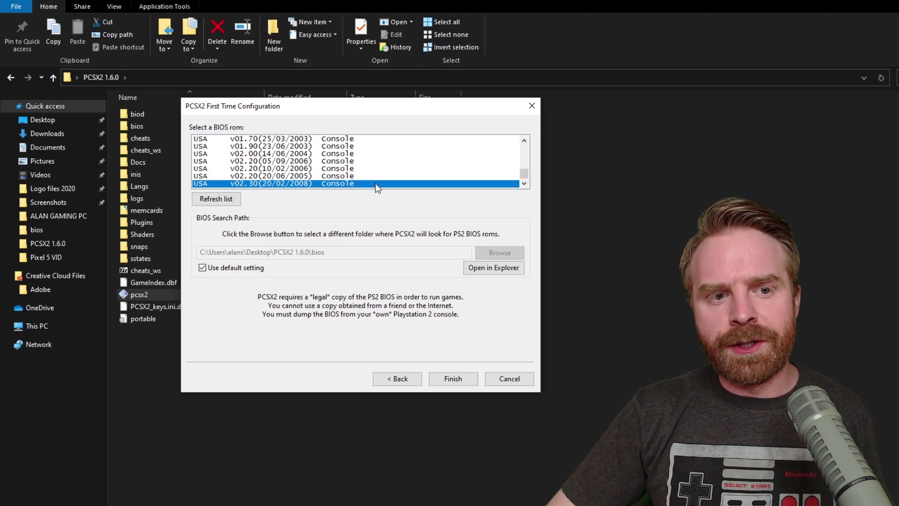
key("Return")
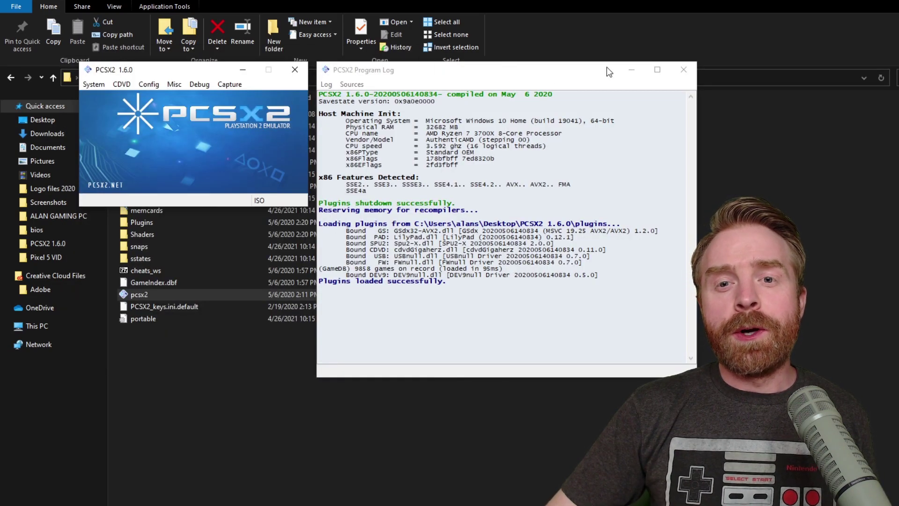
left_click(682, 71)
left_click(295, 71)
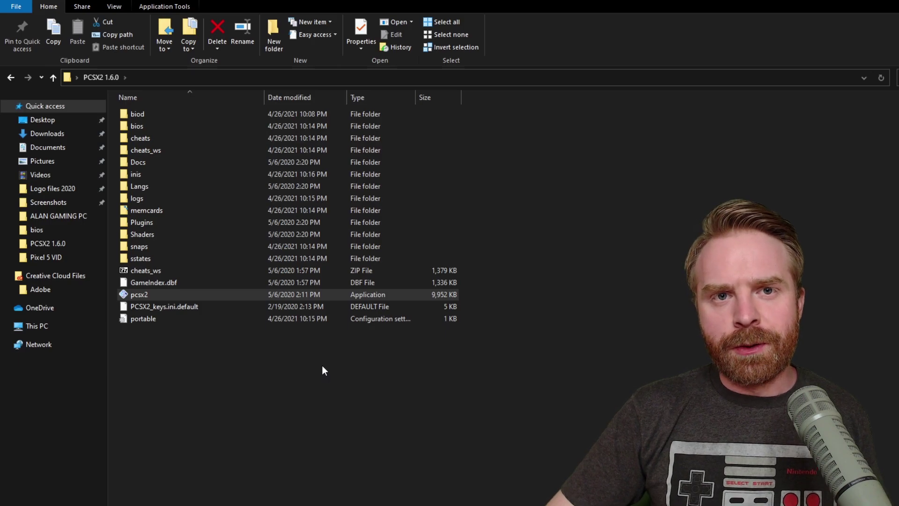
Step: Move the PCSX2 1.6.0 folder into RetroArch-Win64's system folder and begin renaming it
key("alt+Left")
mouse_move(190, 217)
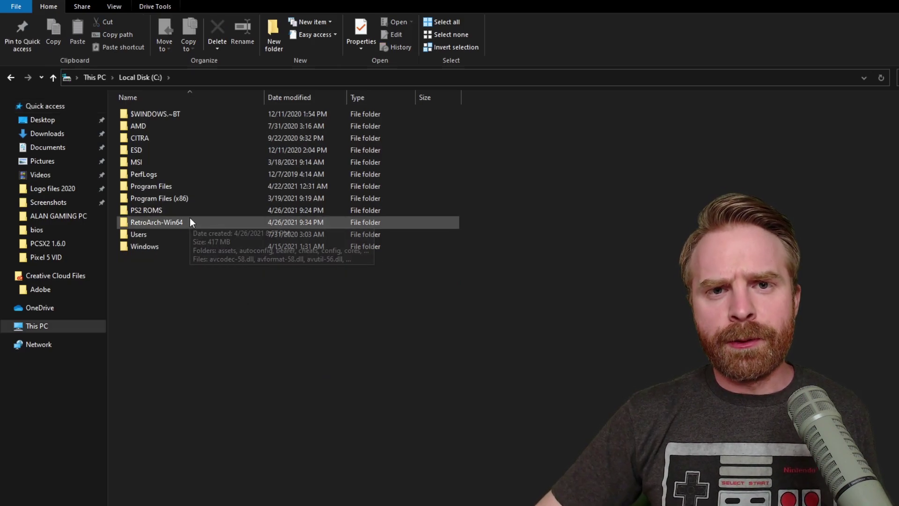
double_click(188, 220)
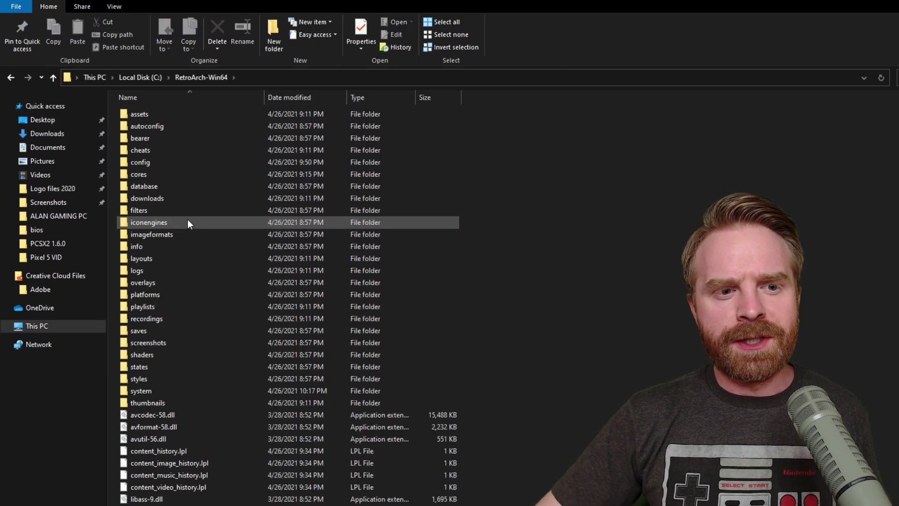
scroll(155, 281, "down", 2)
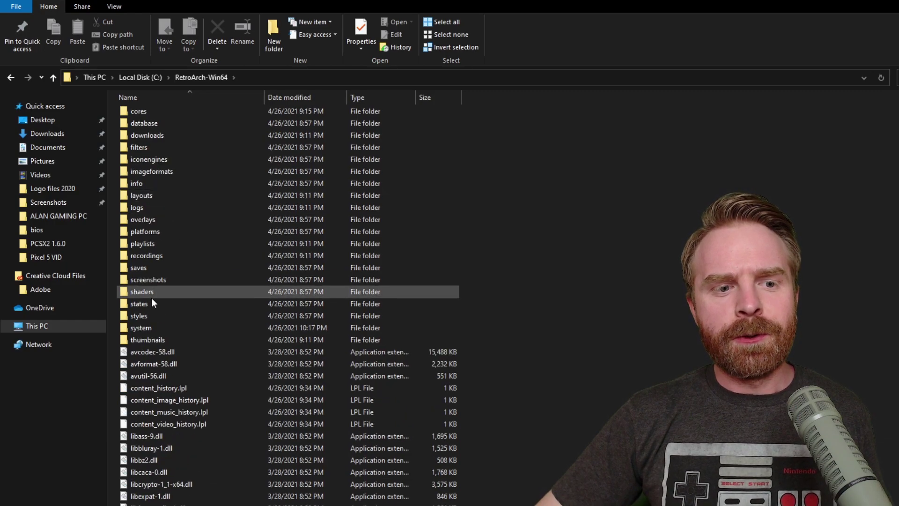
double_click(182, 328)
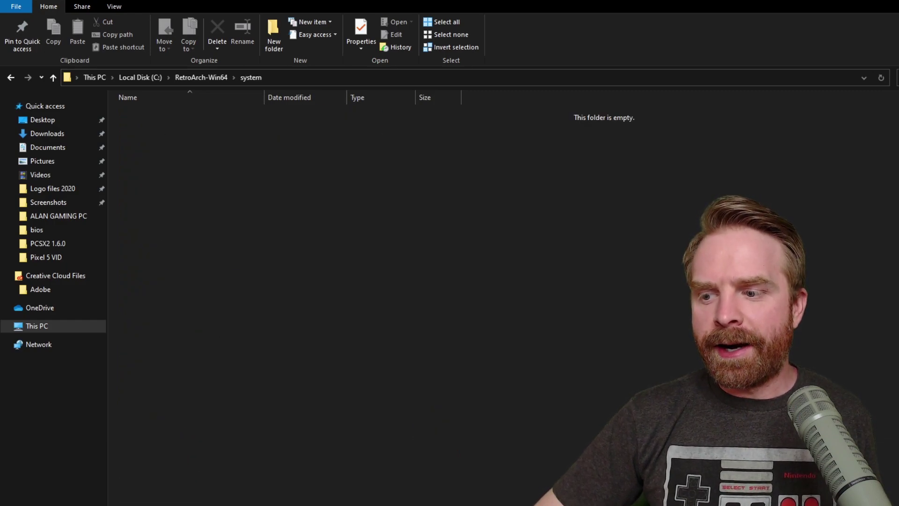
left_click_drag(337, 217, 236, 213)
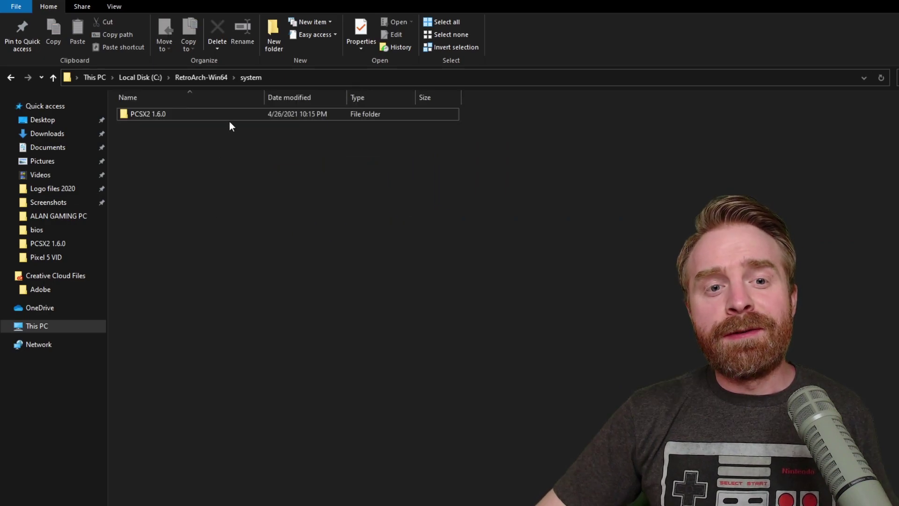
right_click(239, 114)
left_click(279, 365)
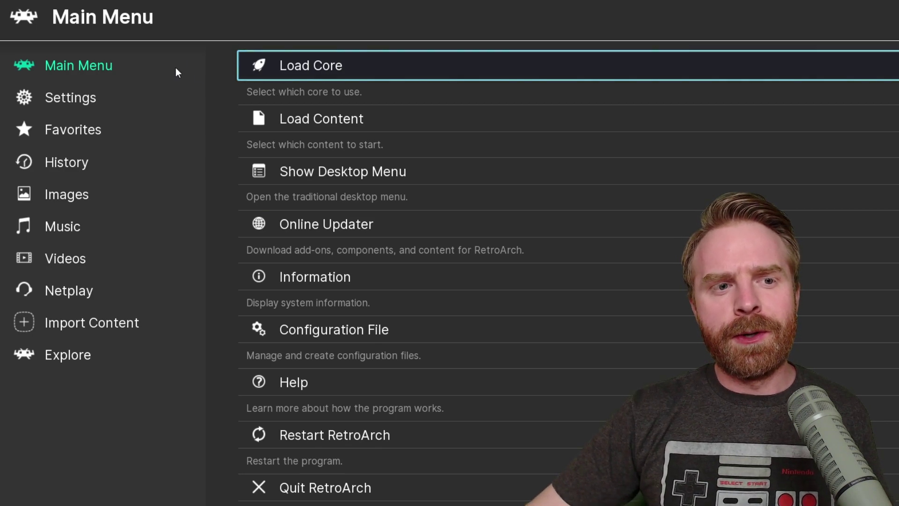
Step: Open Input > Port 1 Controls and keep Xbox 360 Wired Controller as Port 1's device
left_click(49, 101)
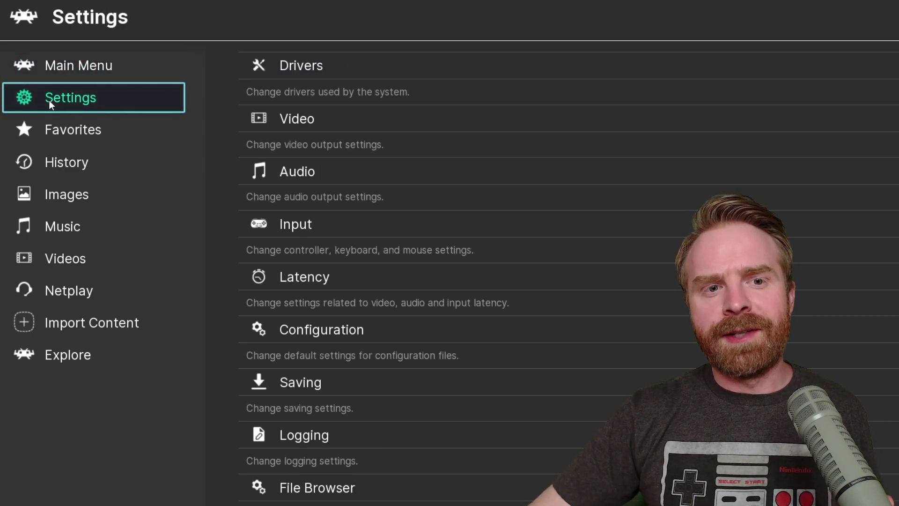
left_click(318, 223)
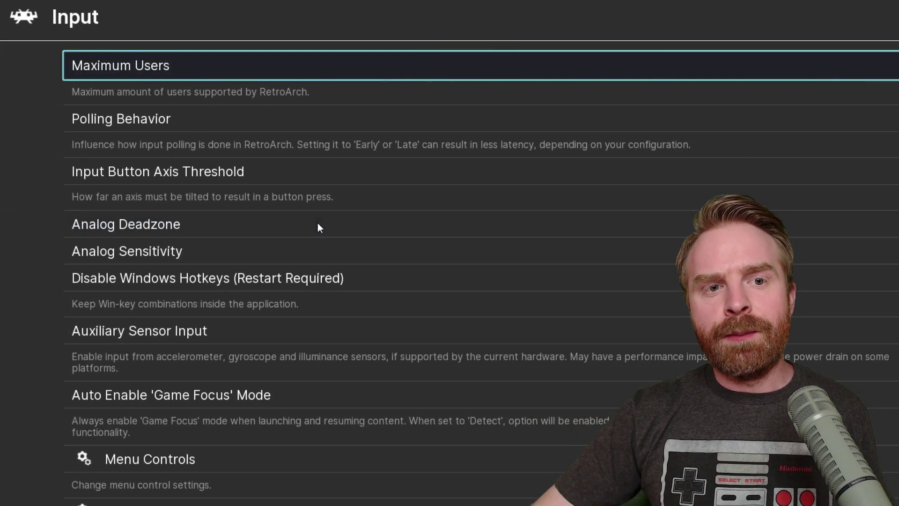
scroll(272, 257, "down", 5)
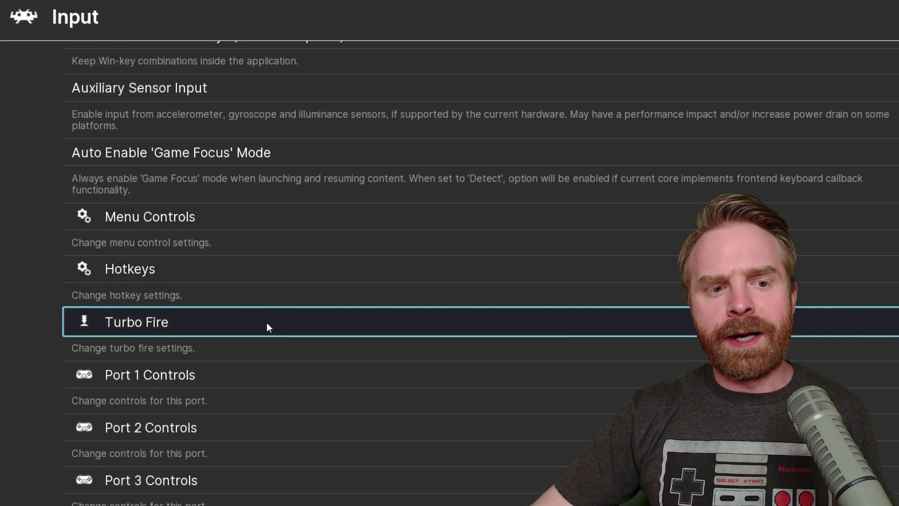
left_click(276, 384)
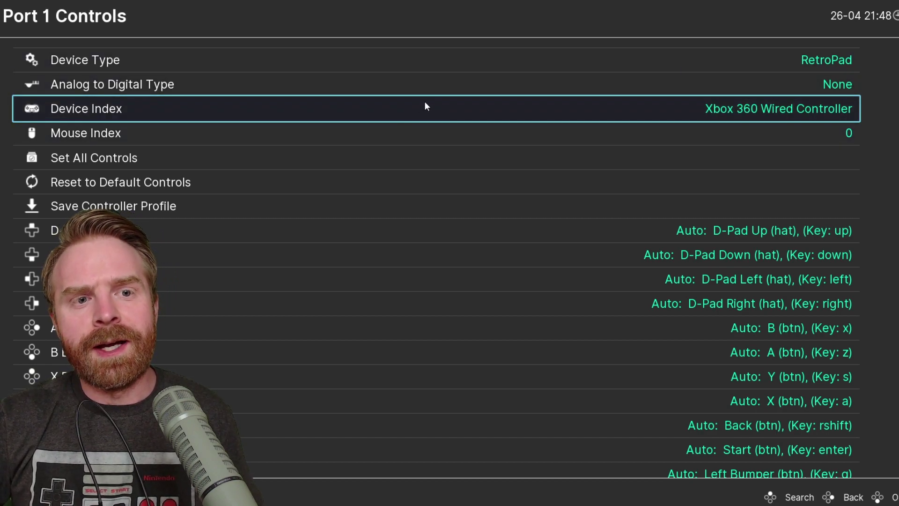
left_click(706, 111)
key("Return")
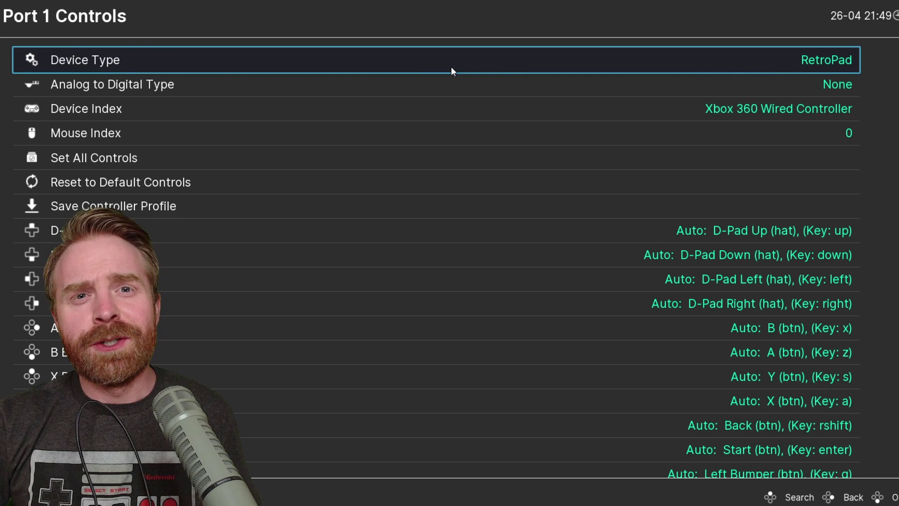
Step: Set Port 1's device type to RetroPad with Analog and save the controller profile
left_click(451, 67)
left_click(441, 108)
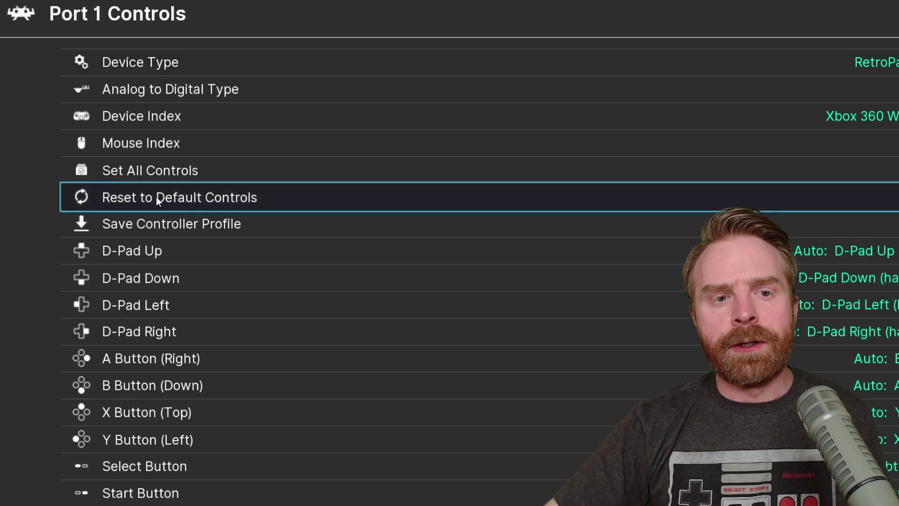
left_click(188, 224)
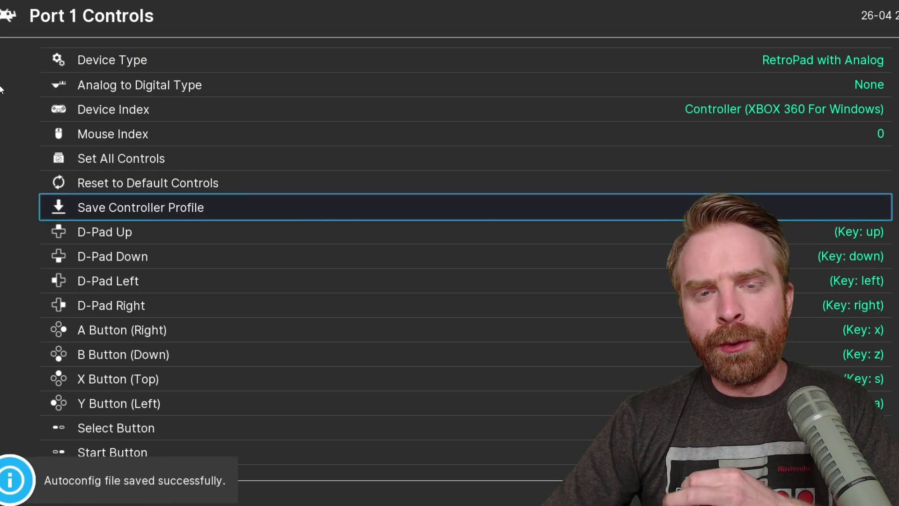
Step: Switch RetroArch's video driver from gl to d3d11 under Settings > Drivers
key("BackSpace")
key("BackSpace")
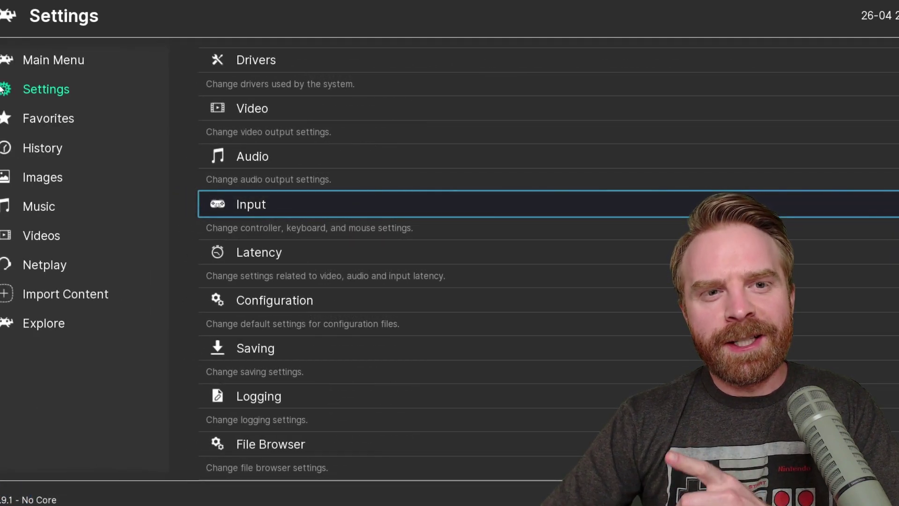
key("Up")
key("Up")
key("Up")
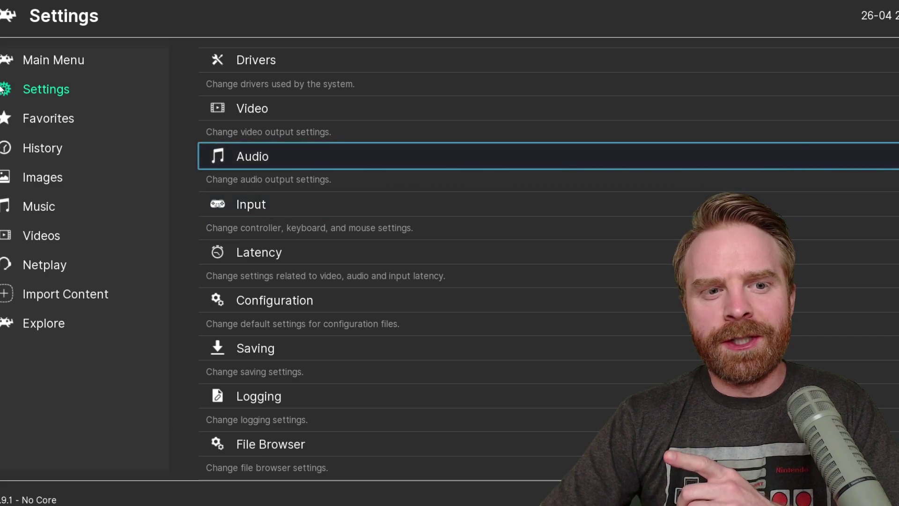
key("Return")
key("Down")
key("Down")
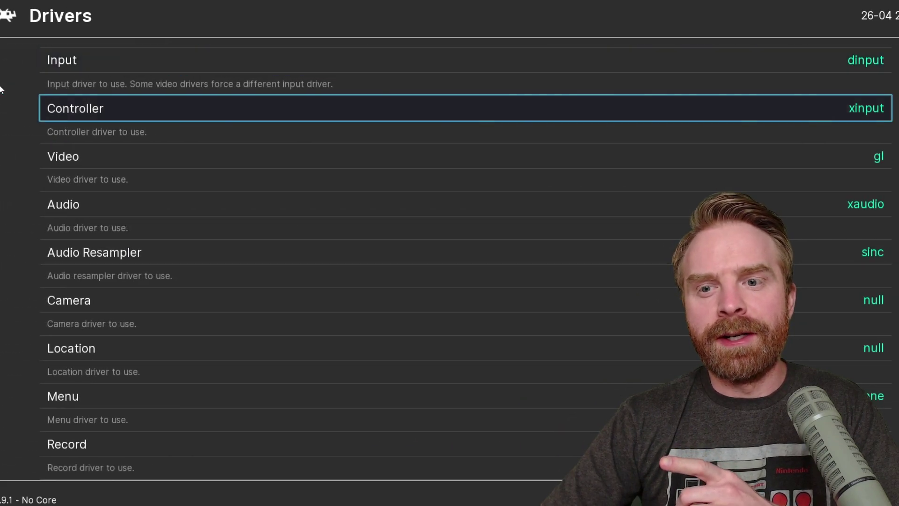
key("Return")
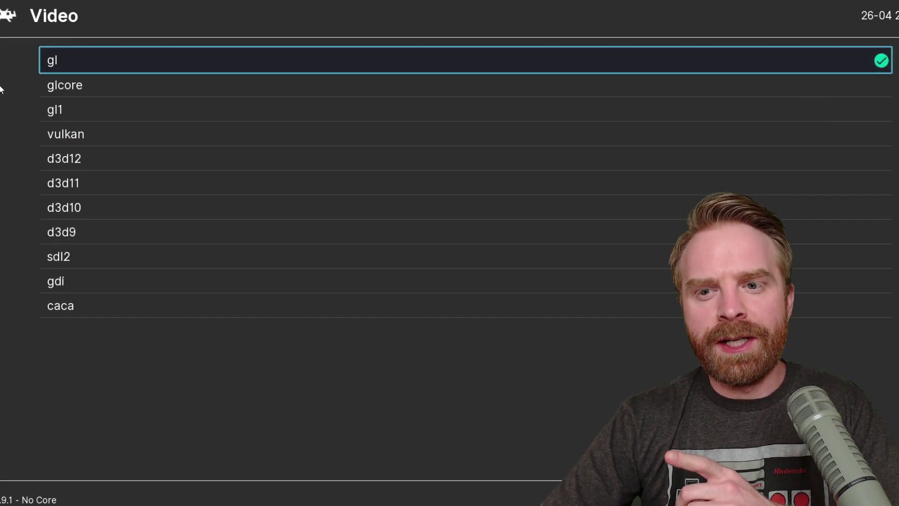
key("Down")
key("Down")
key("Down")
key("Down")
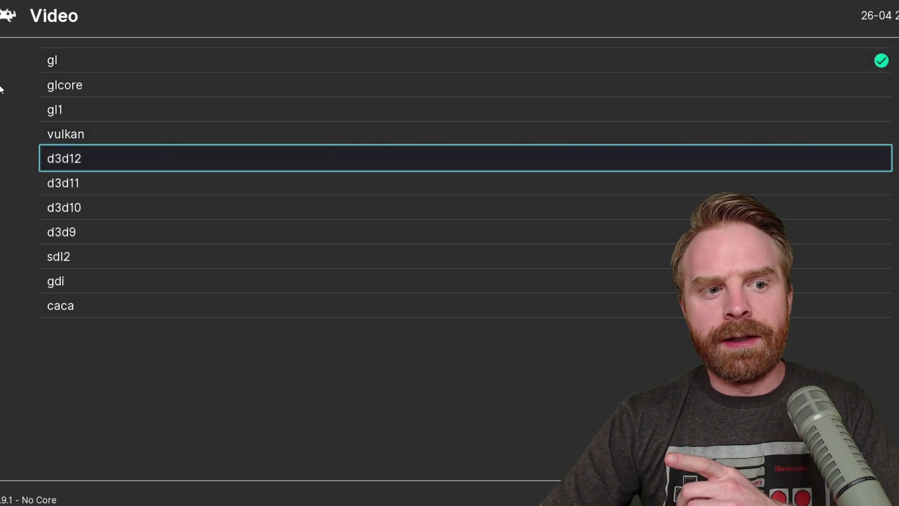
key("Down")
key("Return")
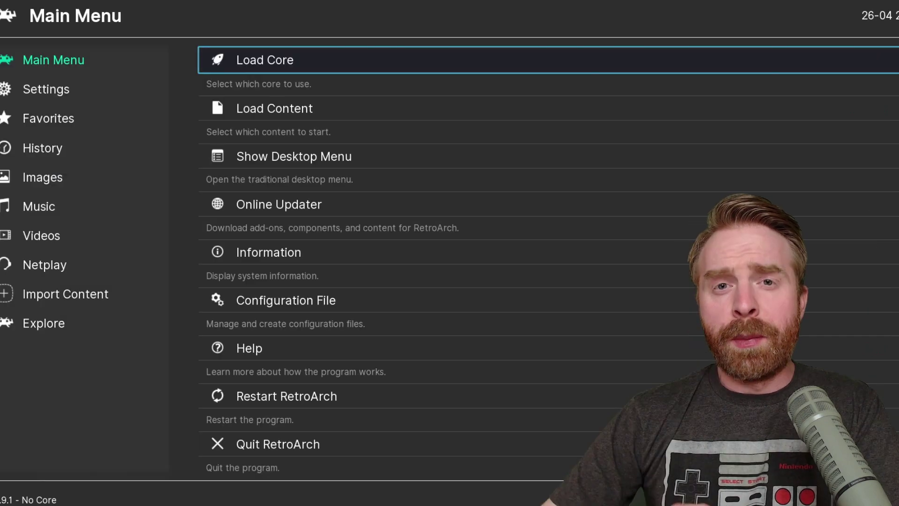
Step: From Load Core > Download a Core, install the Sony - PlayStation 2 (PCSX2) core
key("Return")
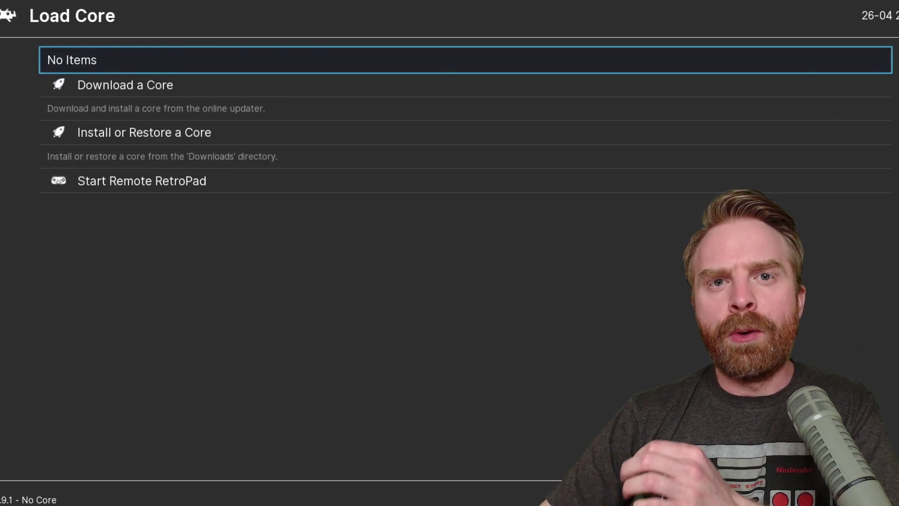
key("Down")
key("Return")
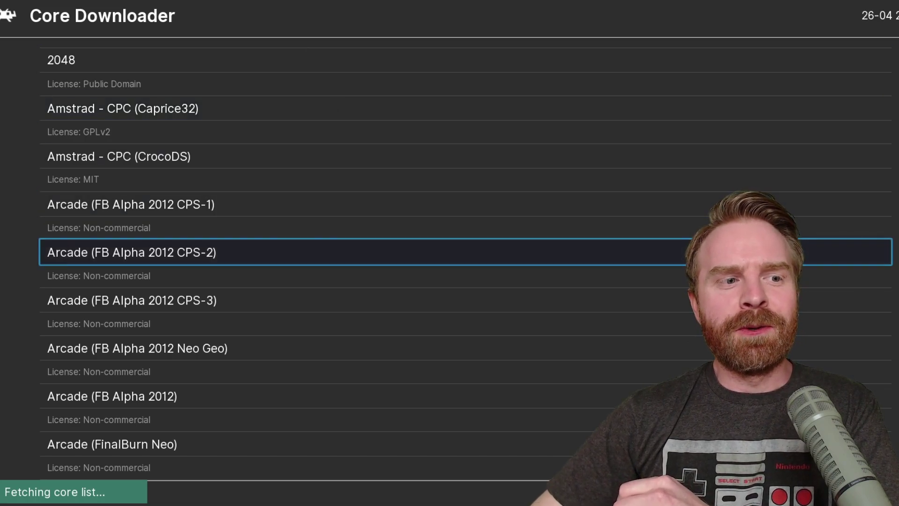
scroll(670, 192, "down", 10)
scroll(450, 257, "down", 15)
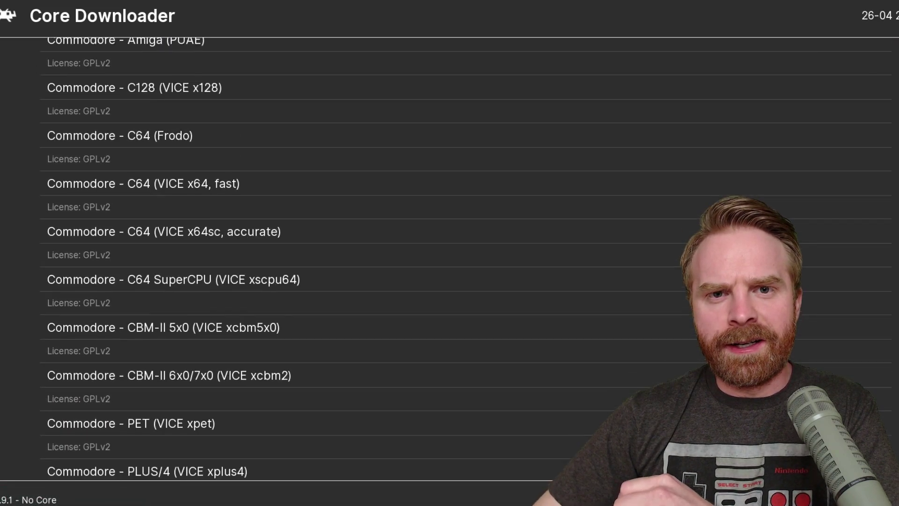
scroll(892, 267, "down", 15)
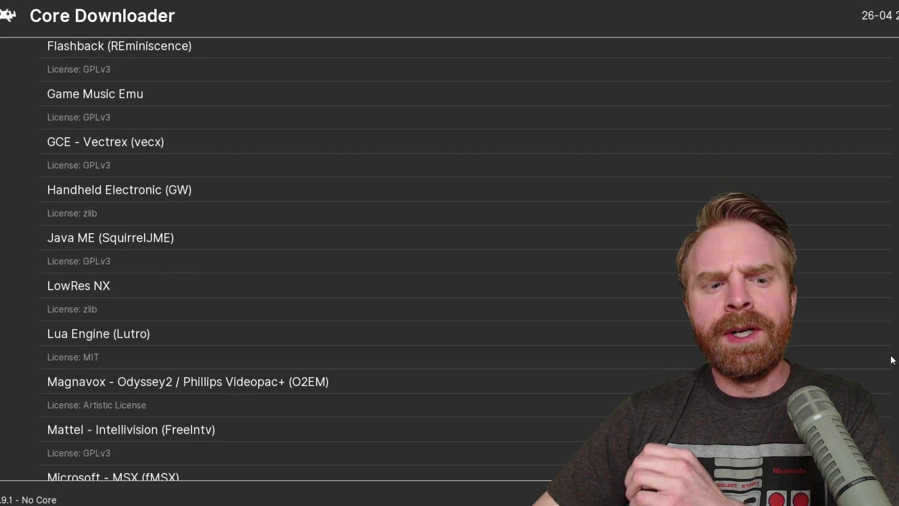
scroll(450, 257, "down", 15)
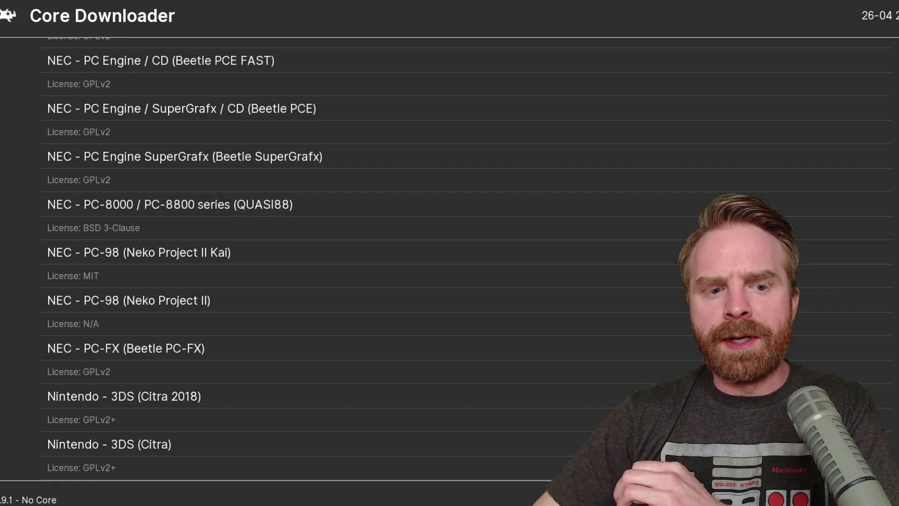
scroll(449, 258, "down", 15)
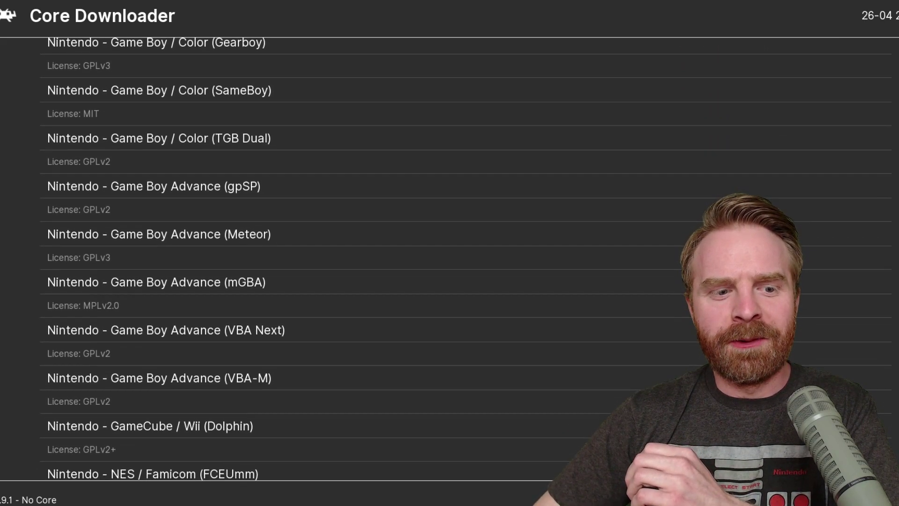
scroll(450, 258, "down", 15)
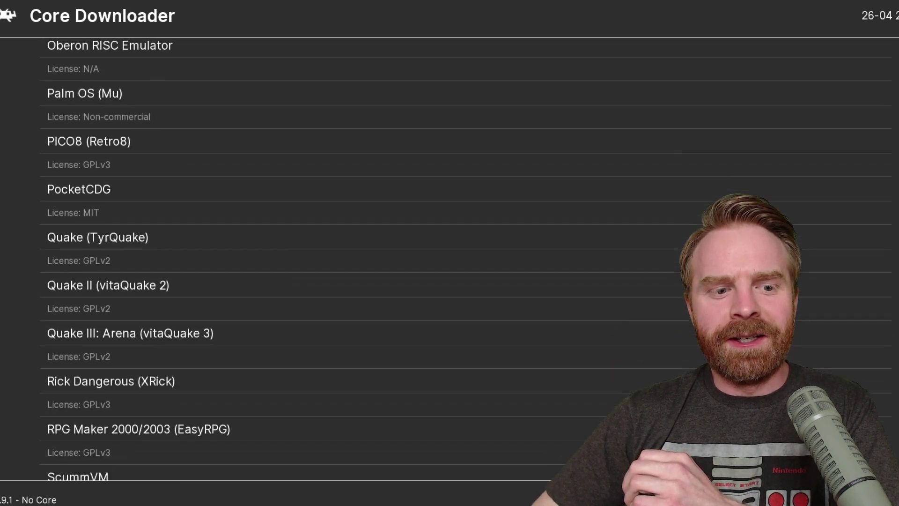
scroll(450, 257, "down", 15)
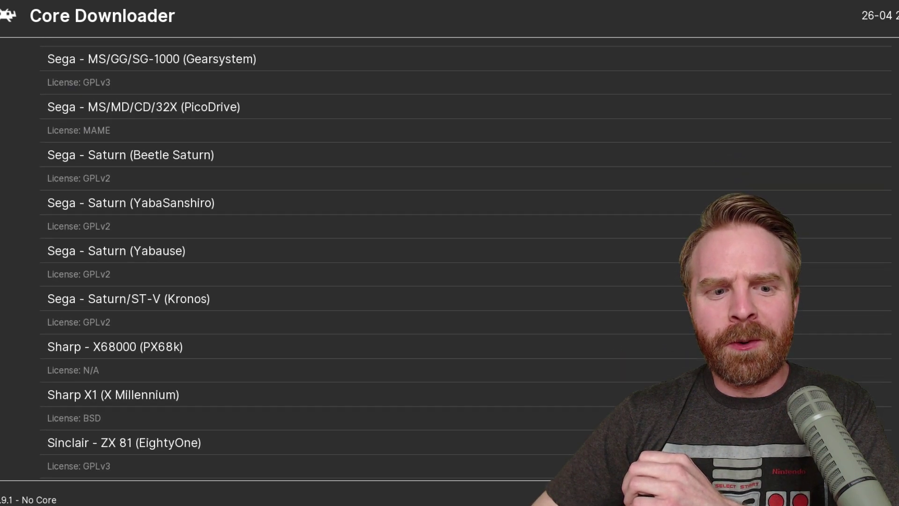
scroll(449, 258, "down", 8)
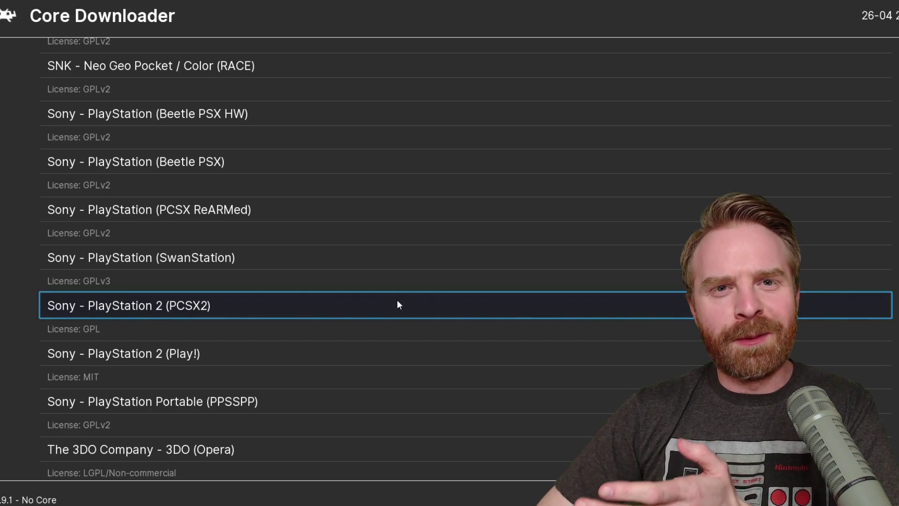
left_click(399, 304)
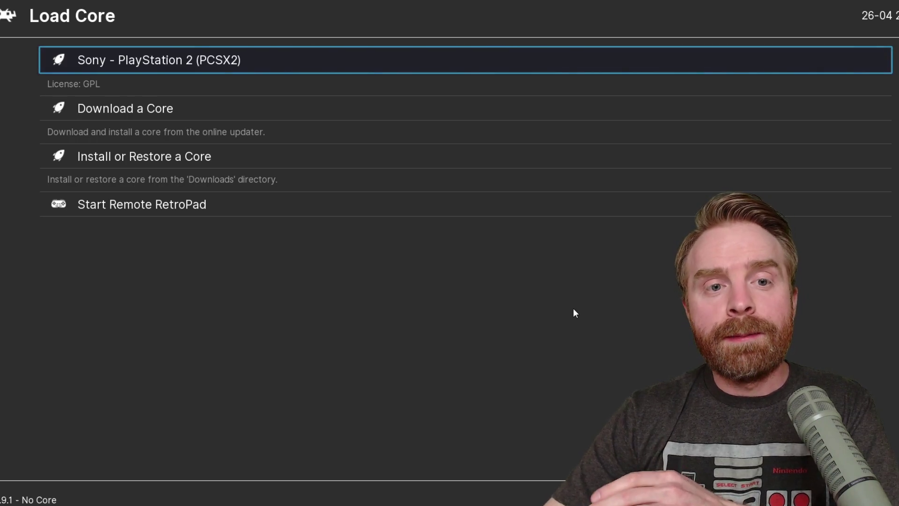
Step: Load the Sony - PlayStation 2 (PCSX2) core to boot the PS2 system menu
key("Return")
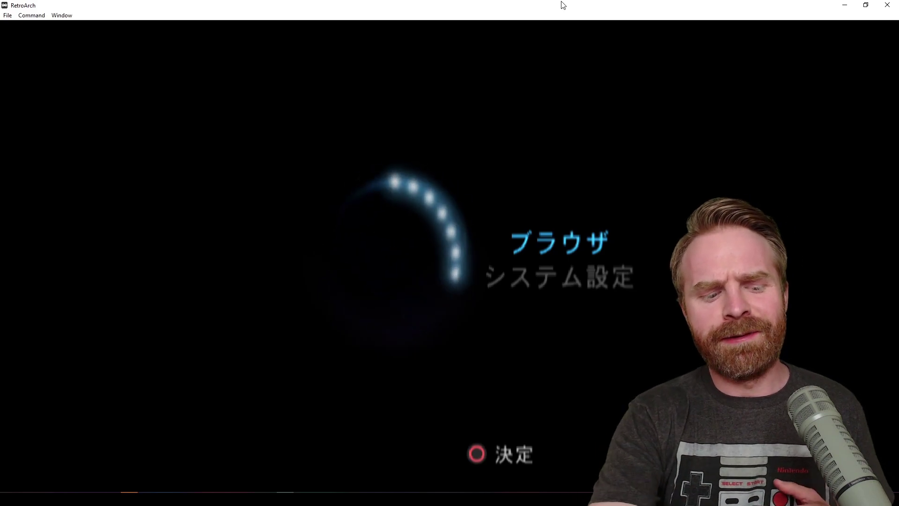
Step: Set the PCSX2 core's Bios option to USA v01.10(27/07/2000) Console and return to the Main Menu
key("F1")
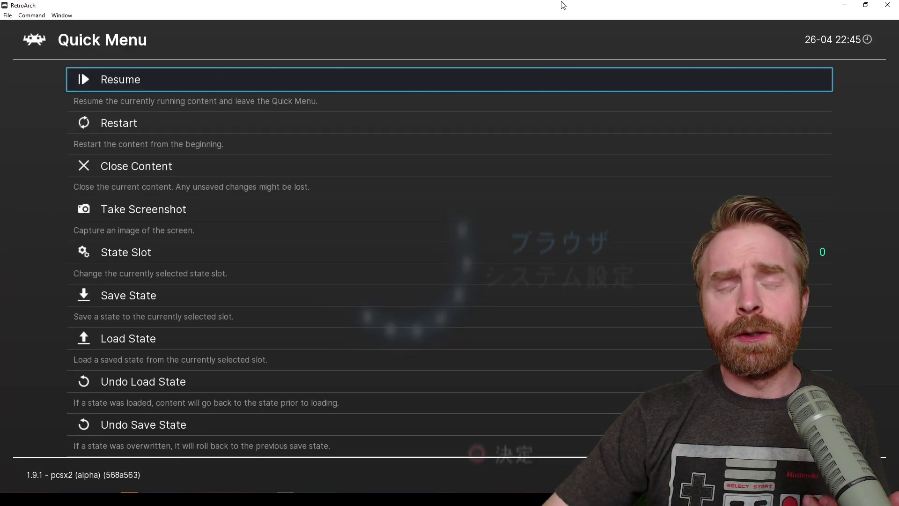
key("Down")
key("Down")
key("Down")
key("Down")
key("Down")
key("Down")
key("Down")
key("Down")
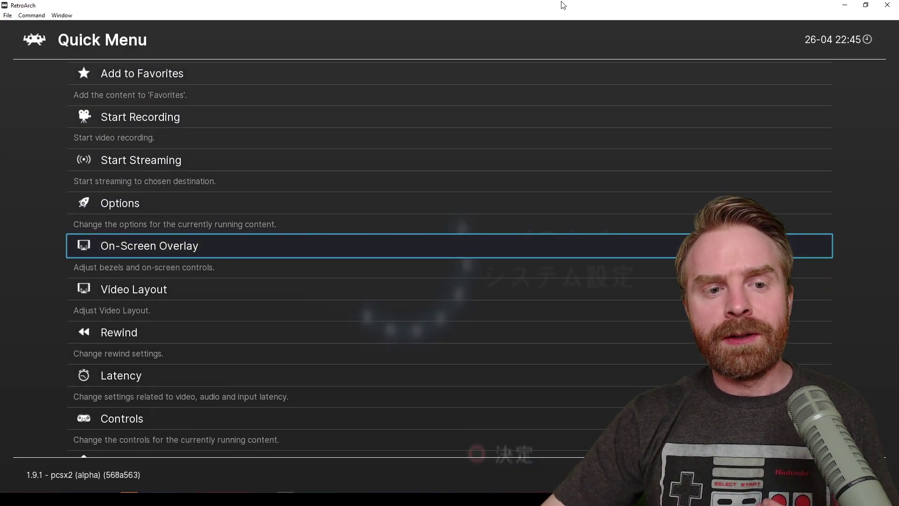
key("Up")
key("Return")
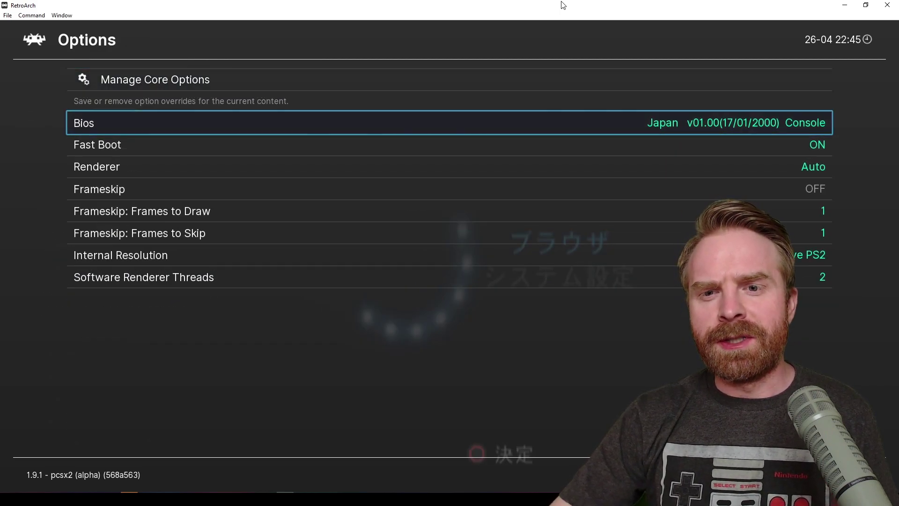
key("Return")
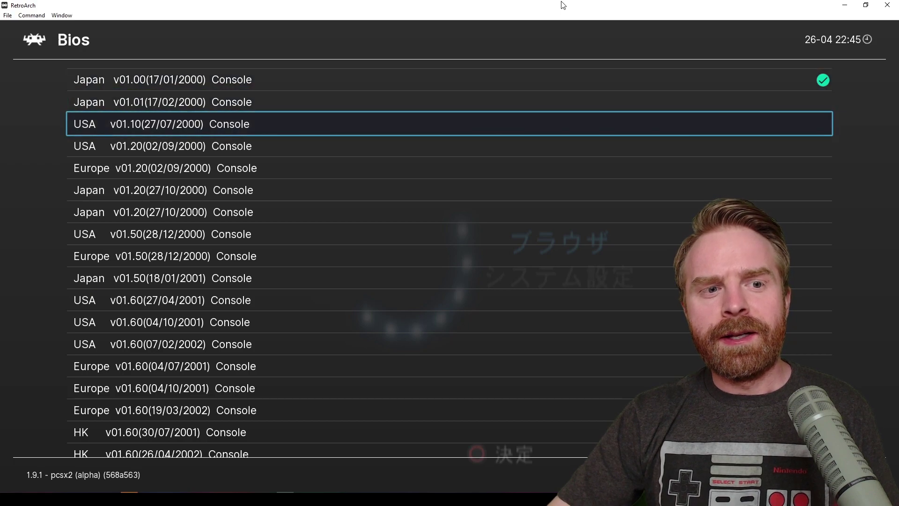
key("Return")
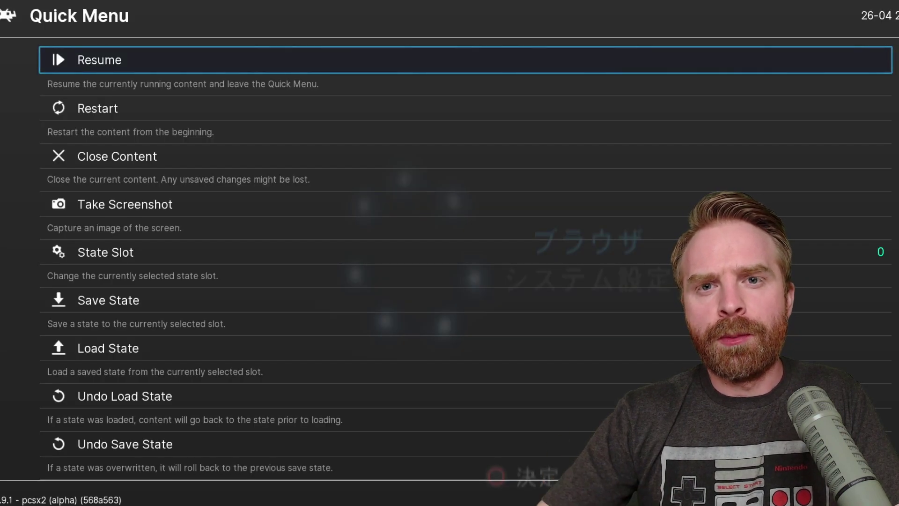
key("BackSpace")
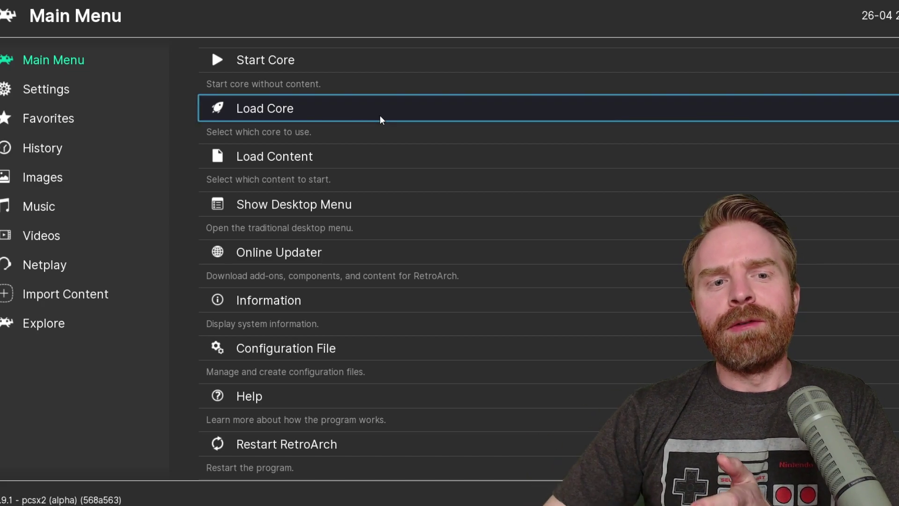
Step: Load Content from C:\PS2 ROMS, launching the Capcom vs. SNK 2 .iso
left_click(299, 155)
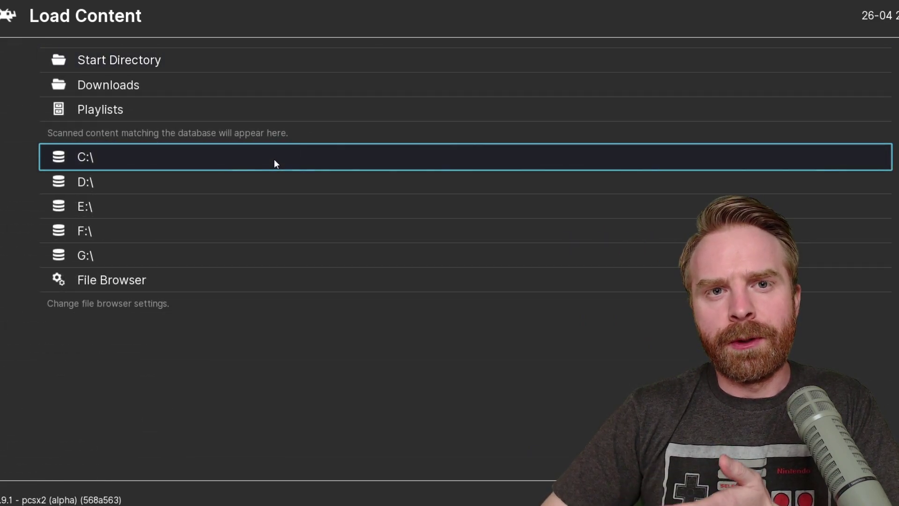
left_click(274, 159)
scroll(278, 159, "down", 3)
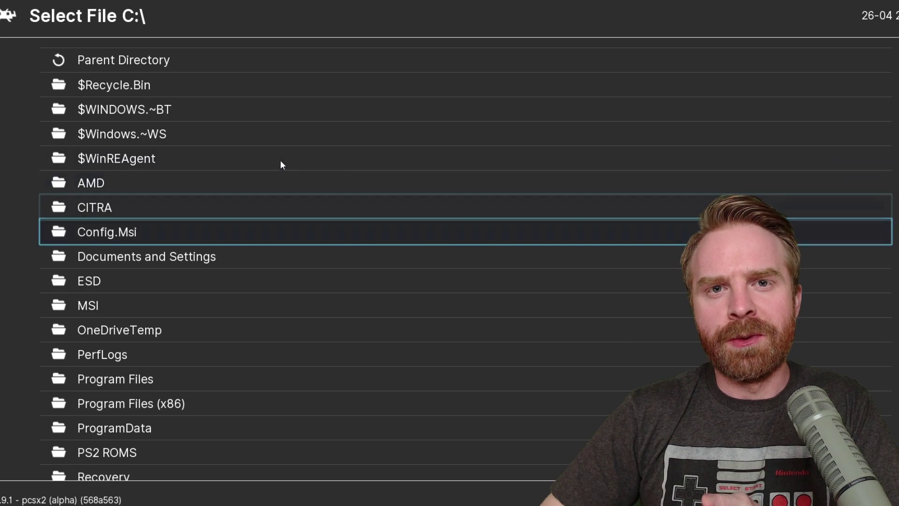
scroll(297, 213, "down", 3)
scroll(293, 217, "up", 5)
scroll(288, 265, "down", 5)
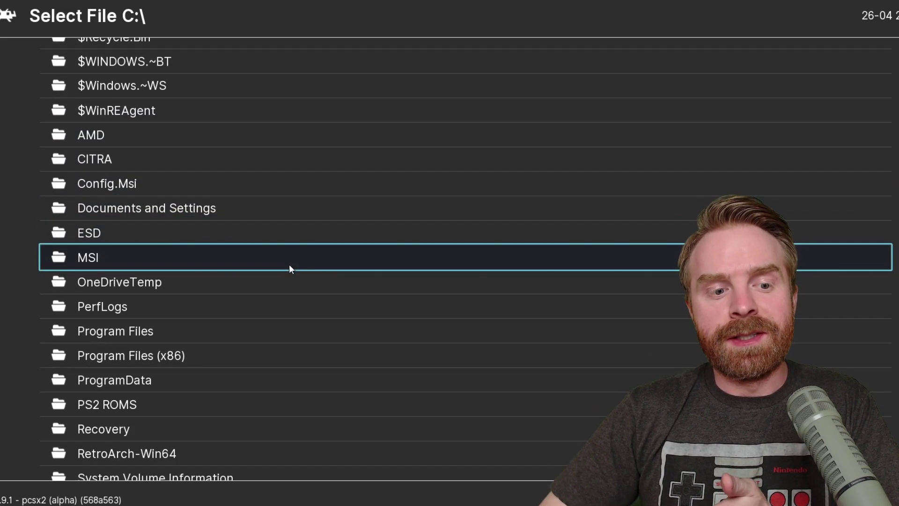
scroll(271, 314, "down", 5)
scroll(265, 341, "down", 2)
scroll(246, 335, "up", 2)
left_click(246, 335)
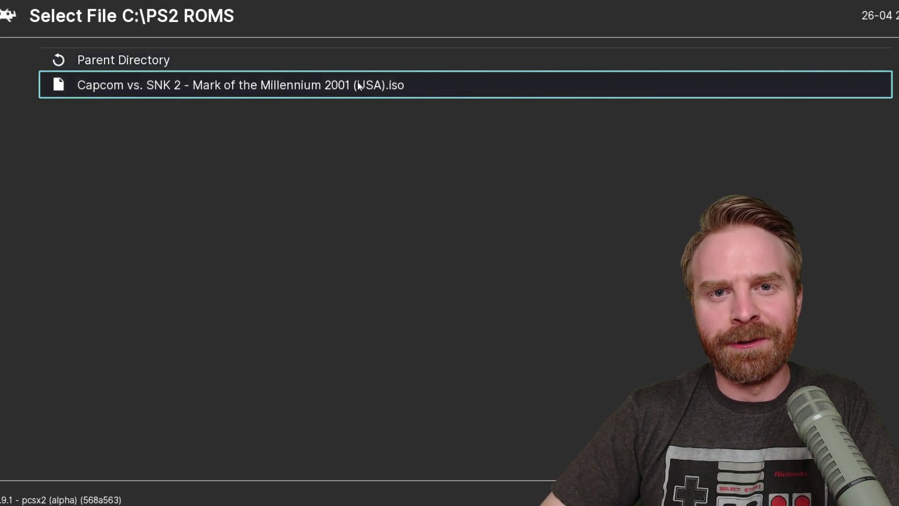
left_click(357, 86)
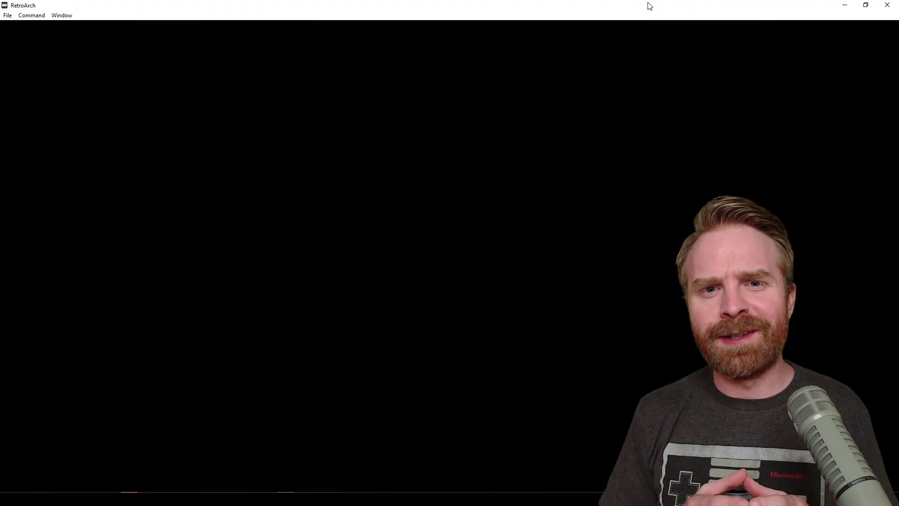
Step: Open the PCSX2 core's Options page from the in-game Quick Menu
key("F1")
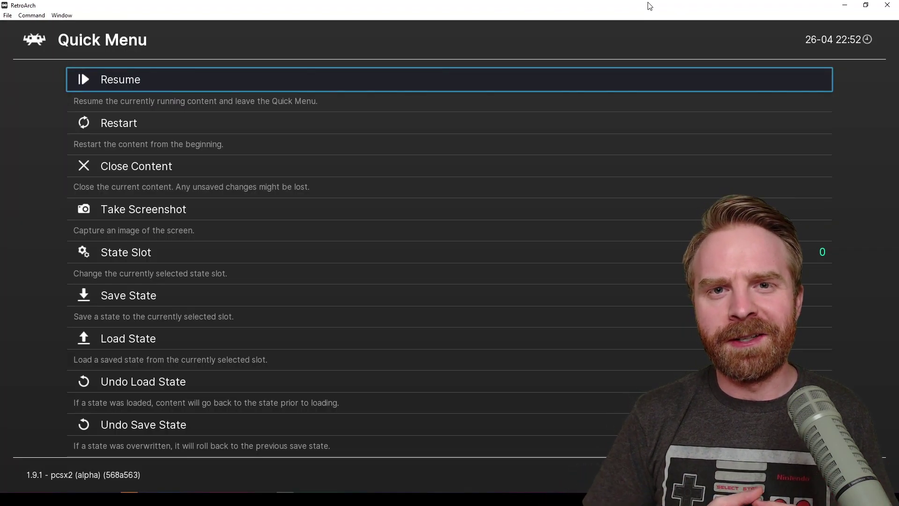
key("Down")
key("Down")
key("Down")
key("Down")
key("Down")
key("Down")
key("Down")
key("Down")
key("Down")
key("Down")
key("Down")
key("Down")
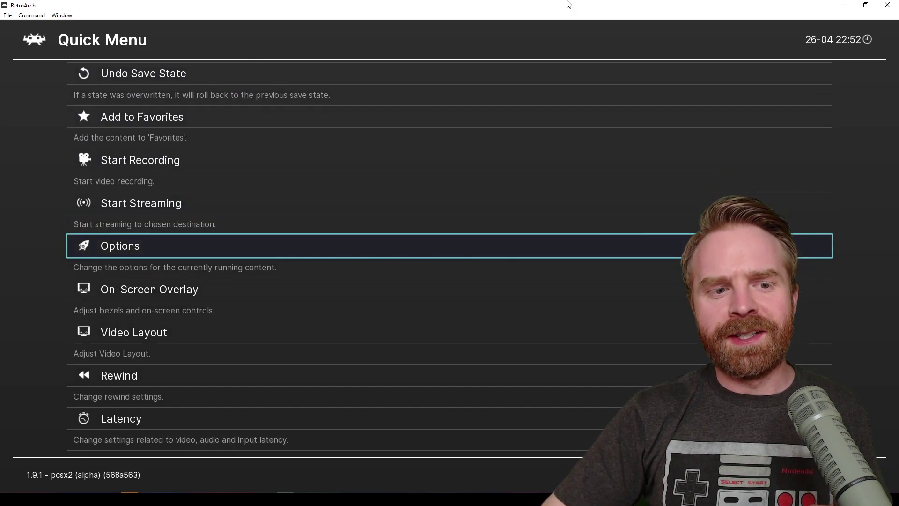
key("Return")
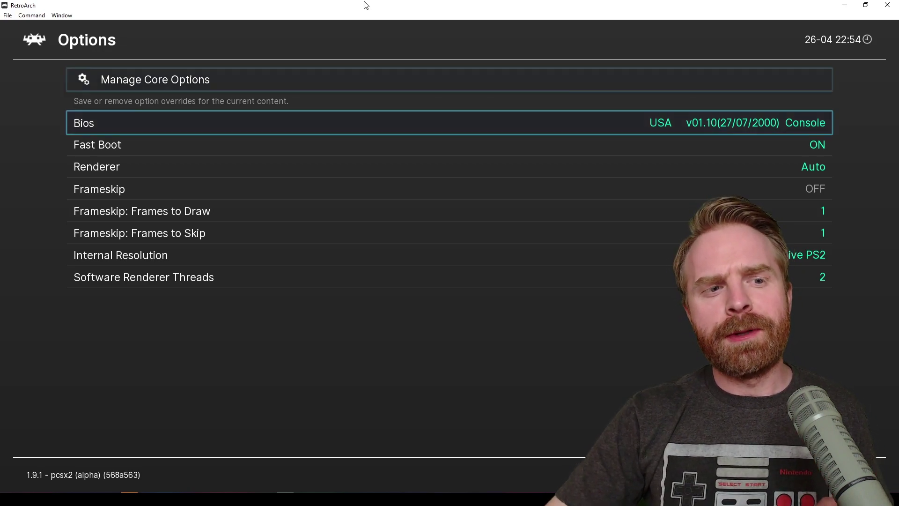
key("Down")
key("Down")
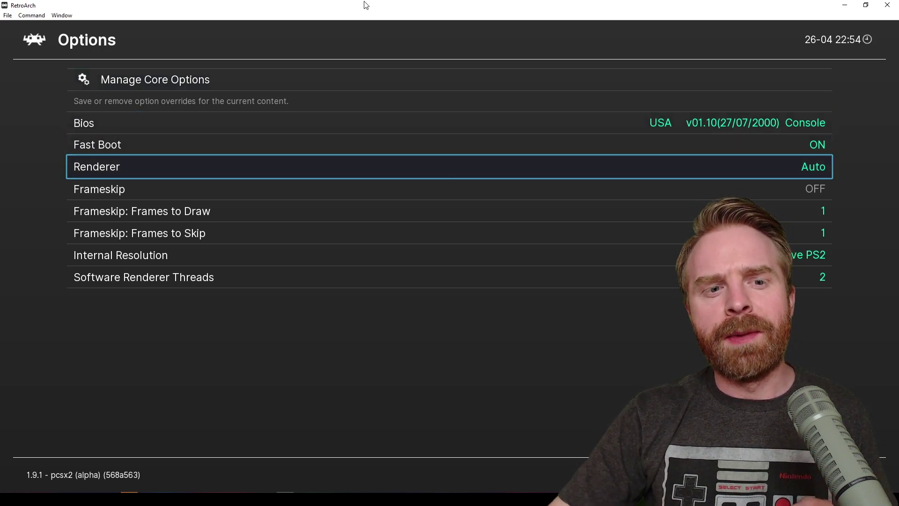
key("Return")
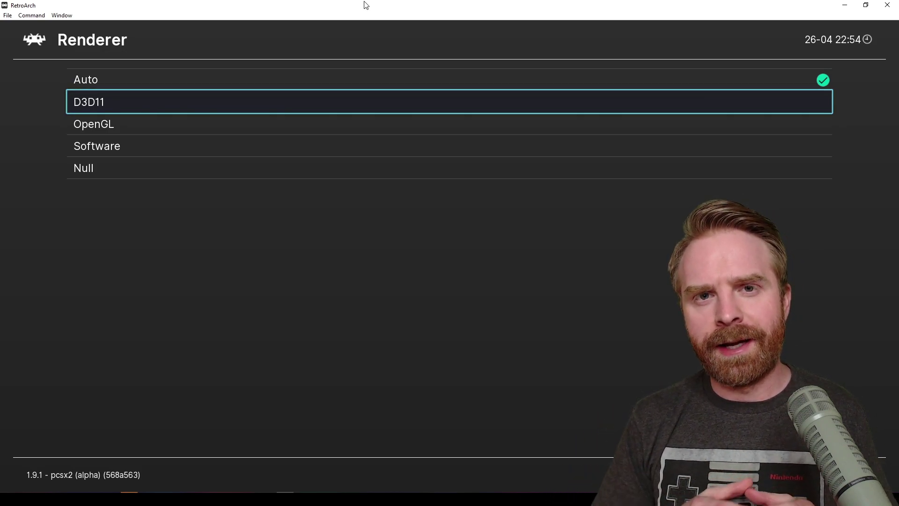
key("Down")
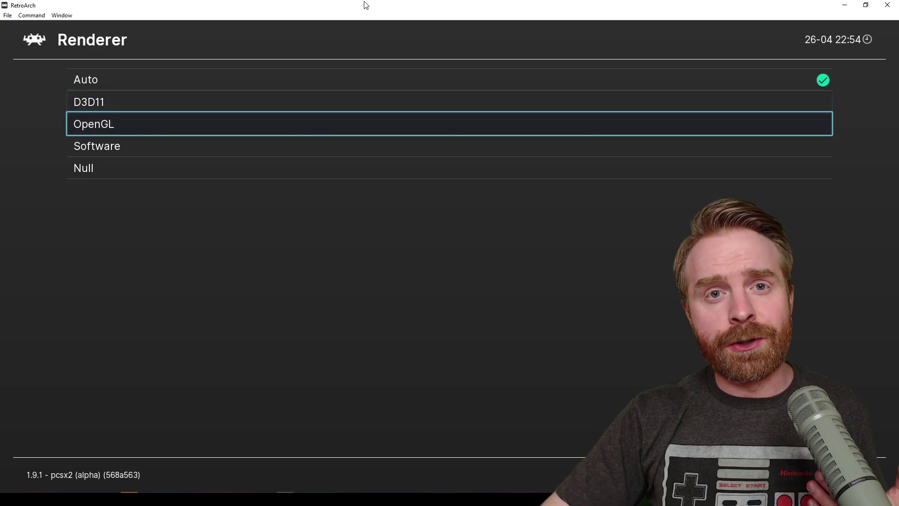
key("Down")
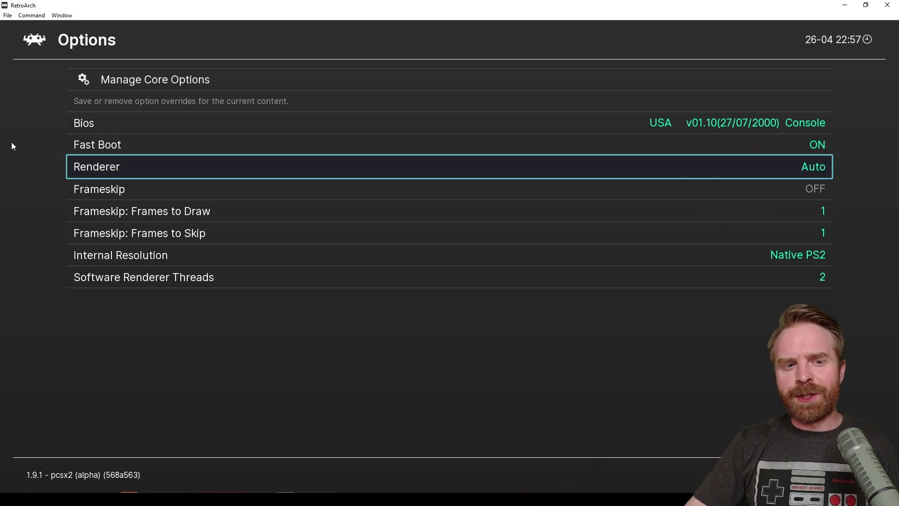
key("Down")
key("Right")
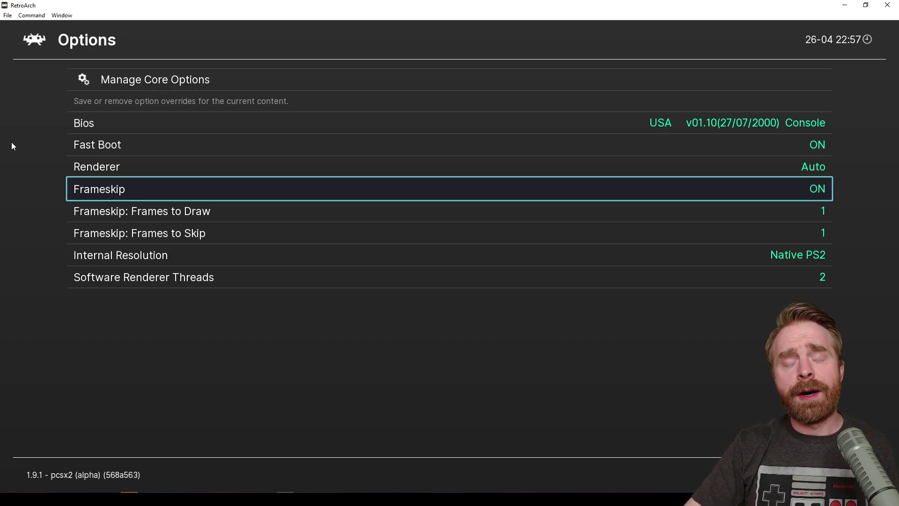
key("Down")
key("Down")
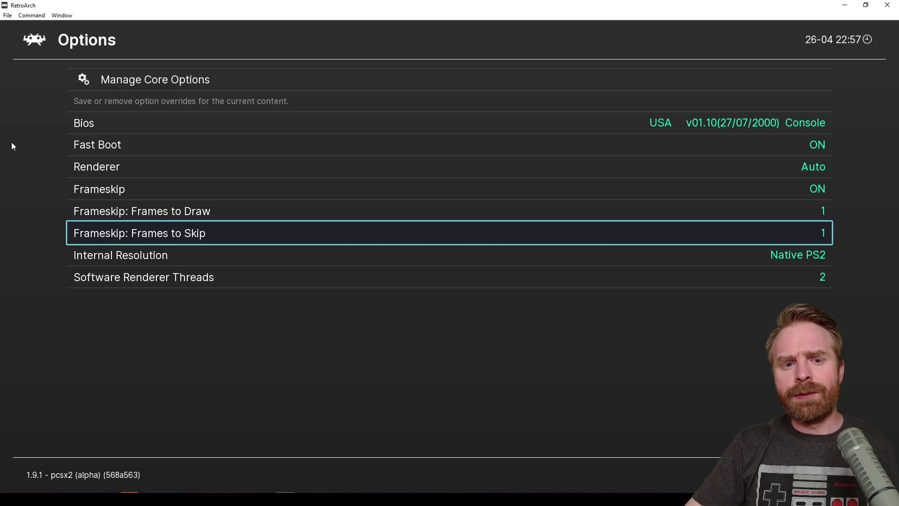
key("Right")
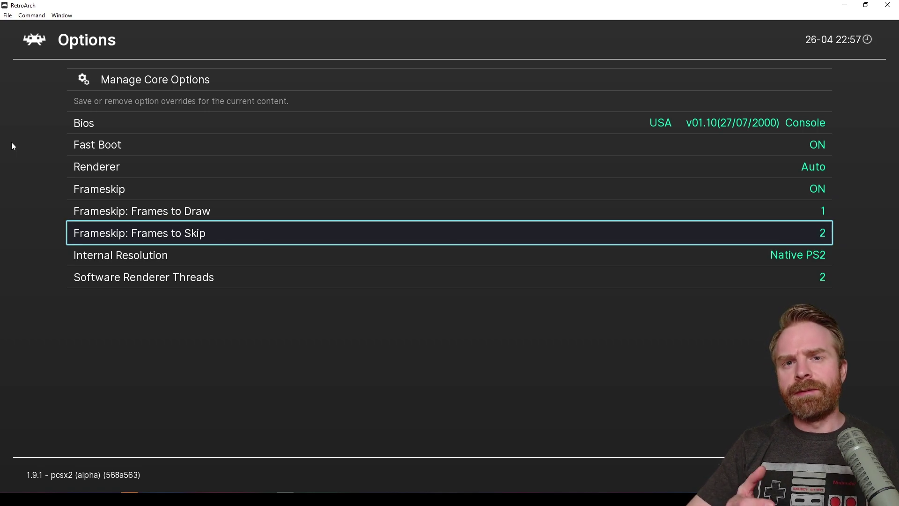
key("Right")
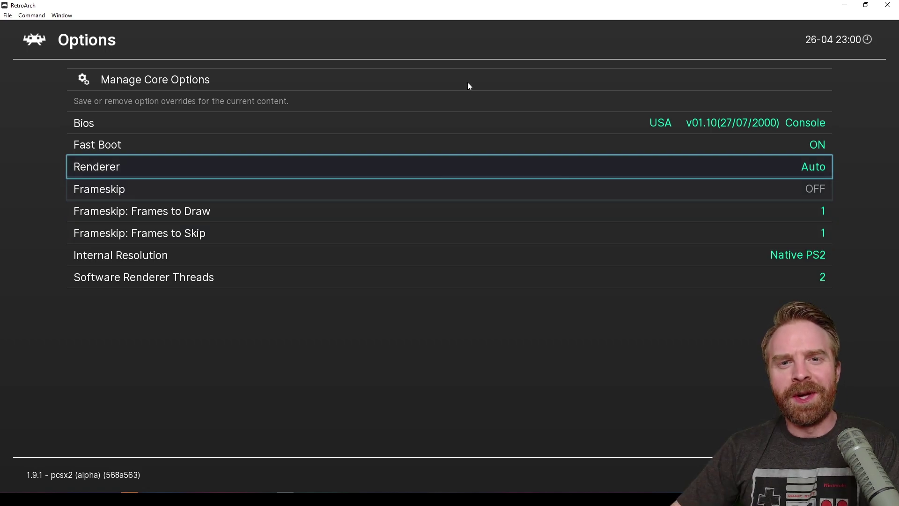
key("Down")
key("Down")
key("Down")
key("Down")
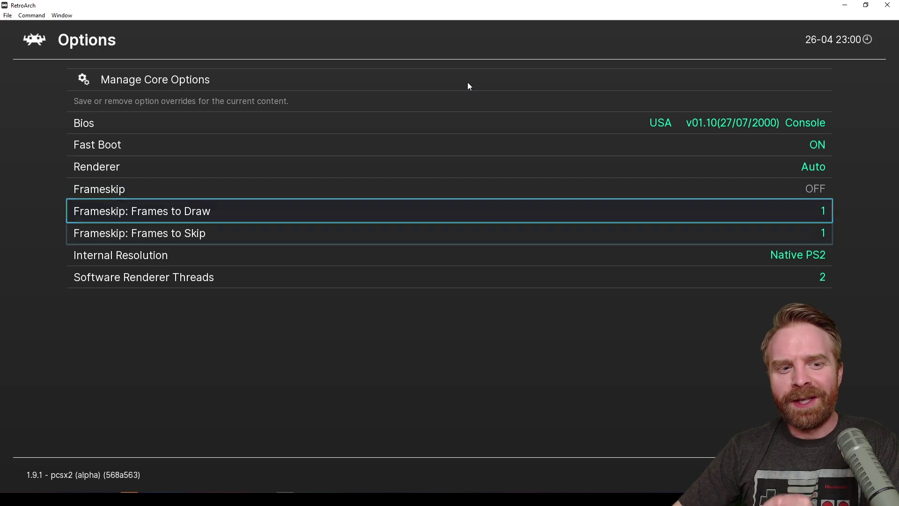
Step: Change Internal Resolution to 3x Native ~1080p
key("Return")
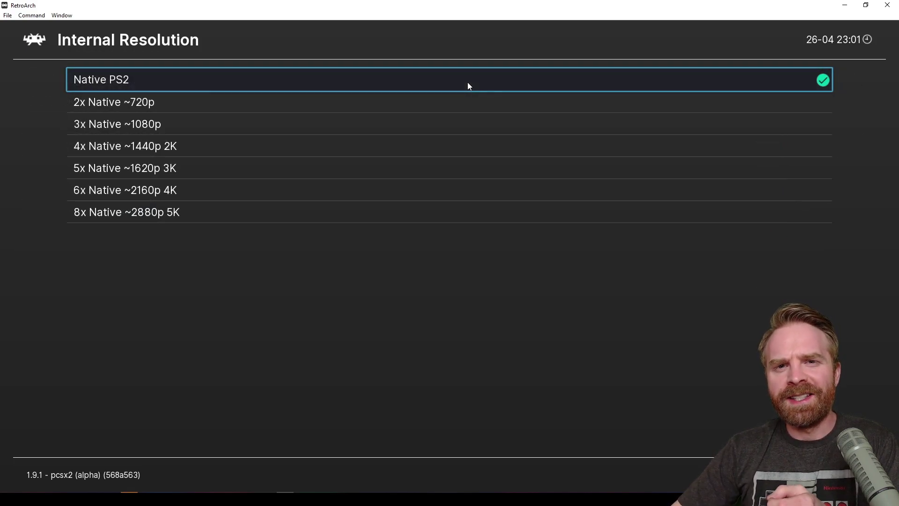
key("Down")
key("Down")
key("Down")
key("Down")
key("Down")
key("Down")
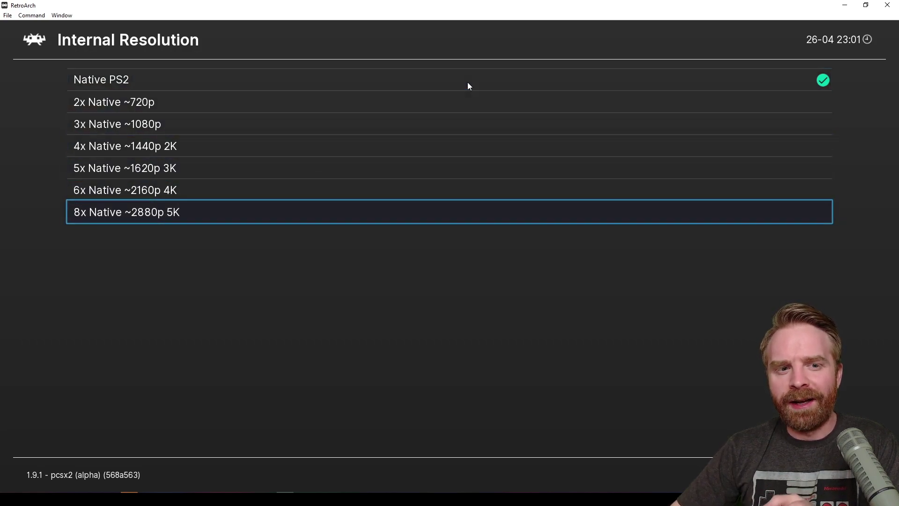
key("Up")
key("Up")
key("Up")
key("Up")
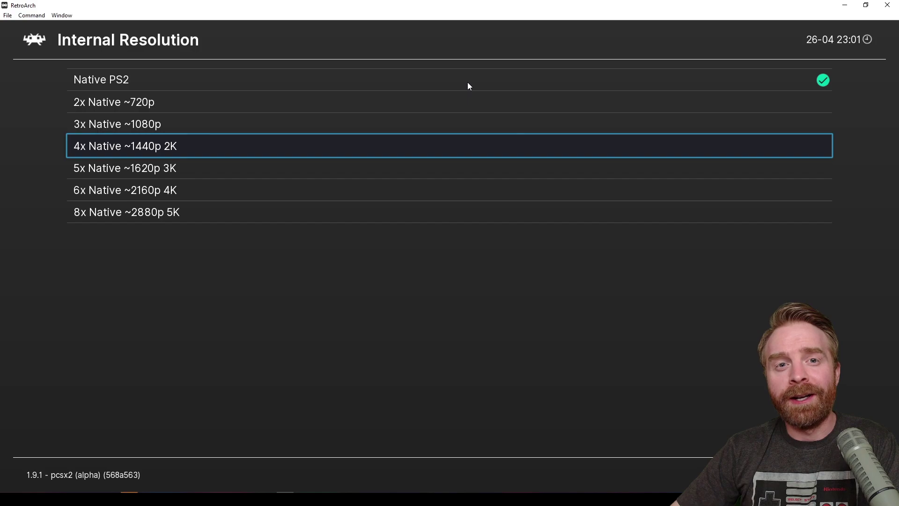
key("Up")
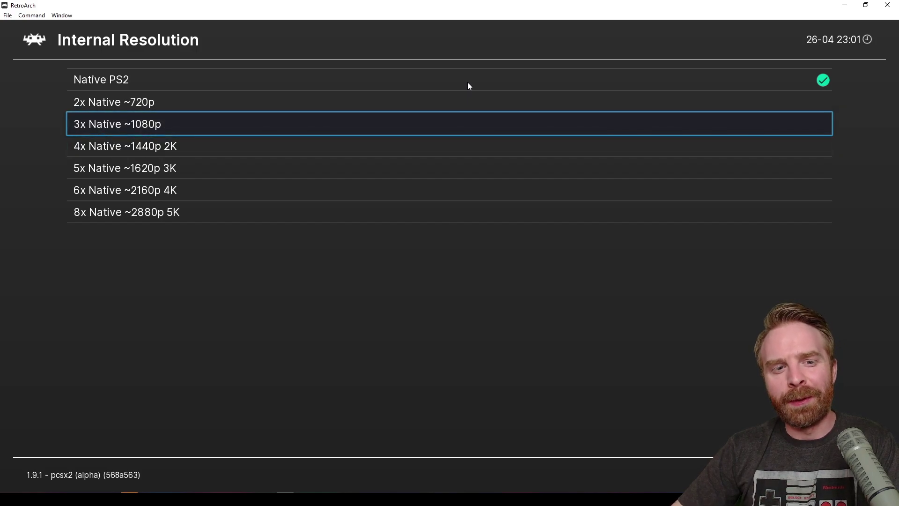
key("Return")
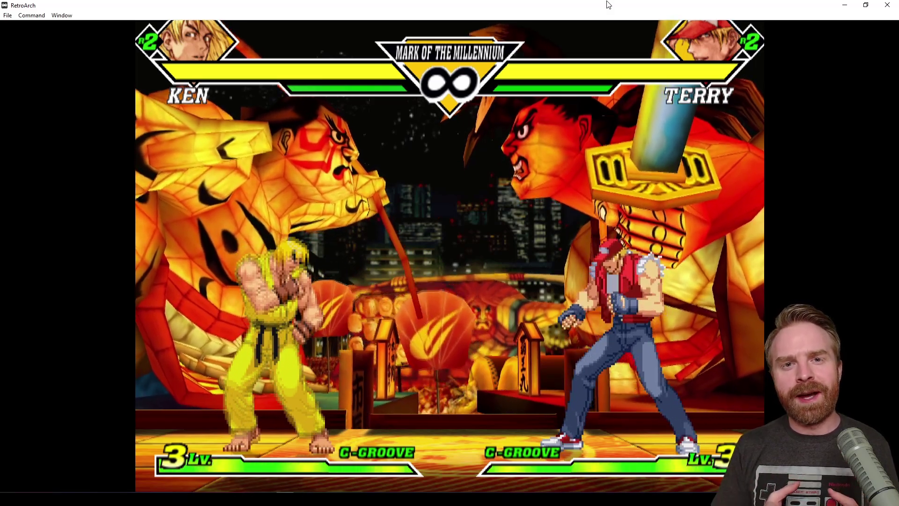
Step: Turn Display Framerate ON under Settings > On-Screen Display > On-Screen Notifications > Notification Visibility
key("F1")
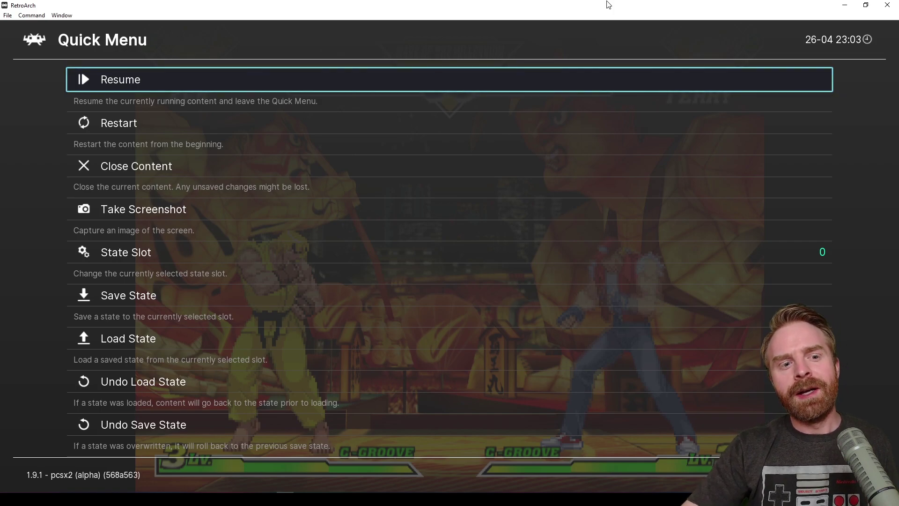
key("BackSpace")
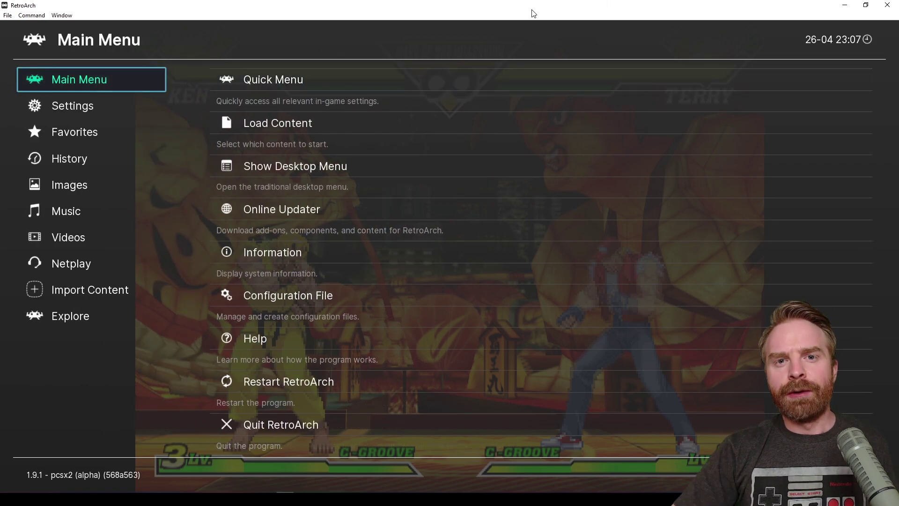
key("Down")
key("Right")
key("Down")
key("Down")
key("Down")
key("Down")
key("Down")
key("Down")
key("Down")
key("Down")
key("Down")
key("Down")
key("Down")
key("Down")
key("Down")
key("Down")
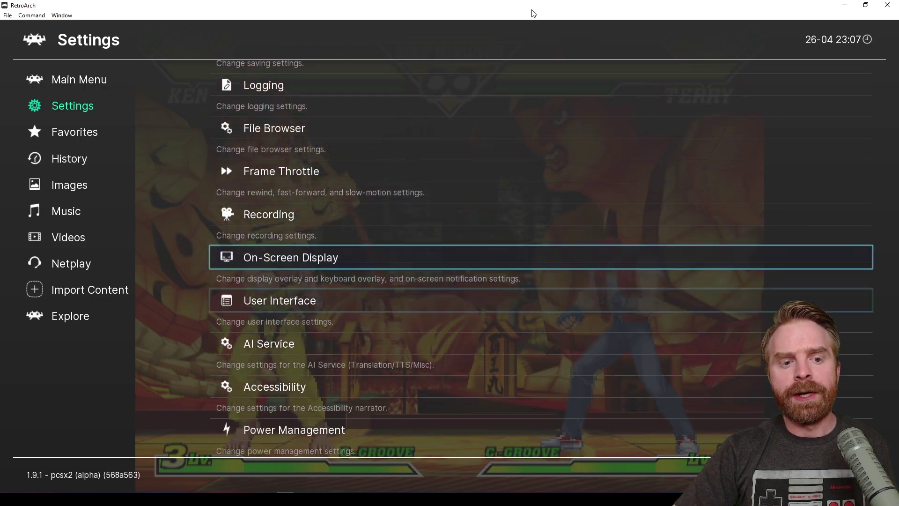
key("Up")
key("Up")
key("Up")
key("Return")
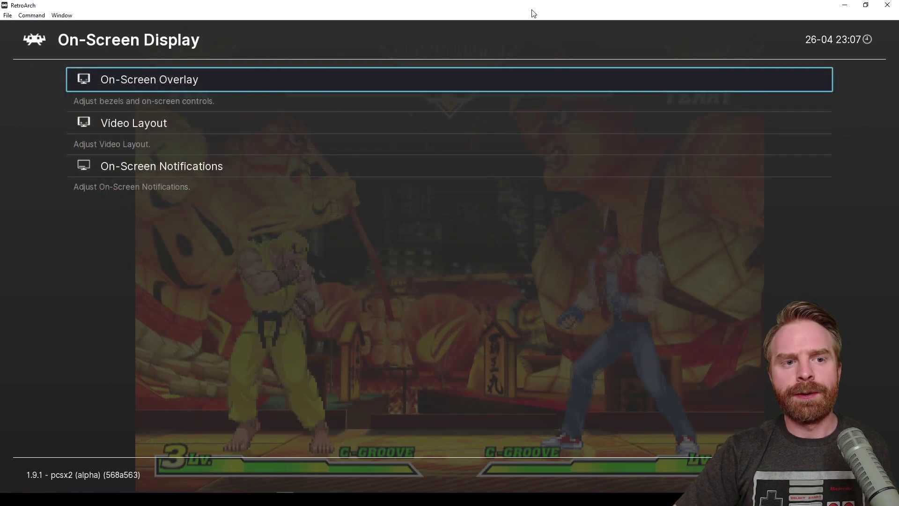
key("Down")
key("Down")
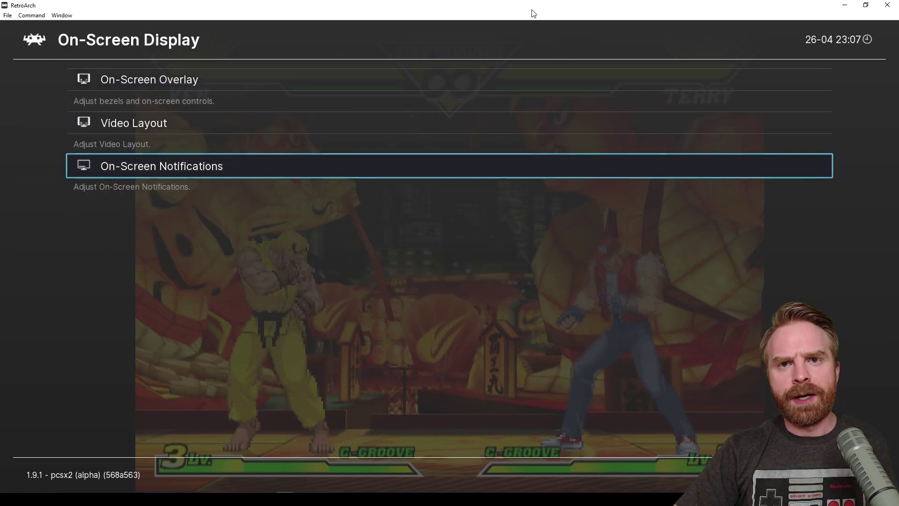
key("Return")
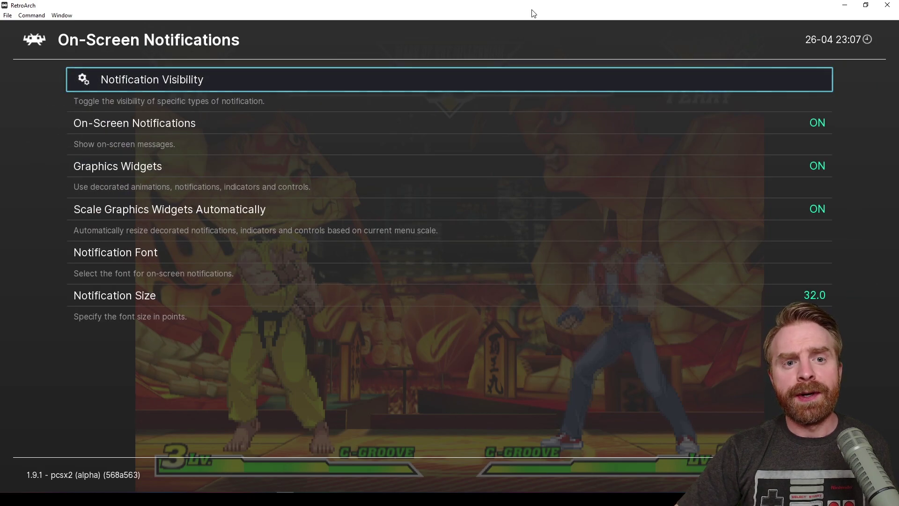
key("Return")
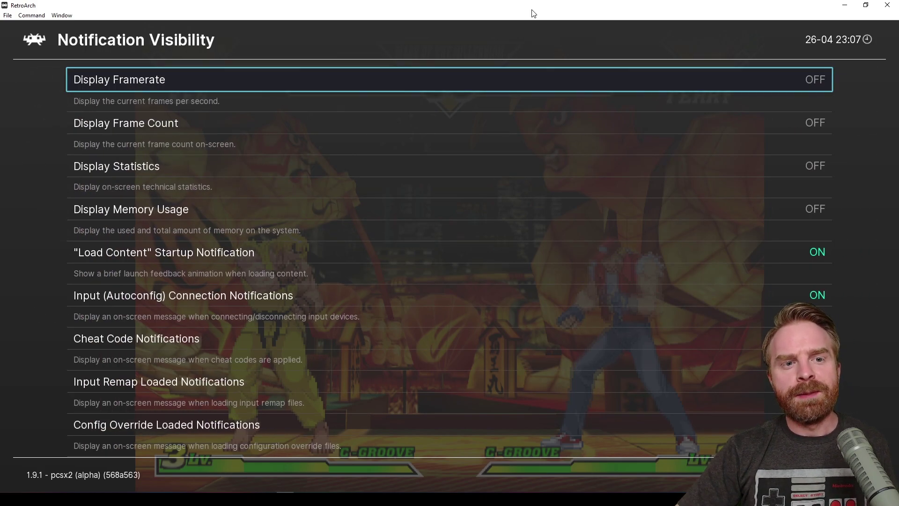
key("Return")
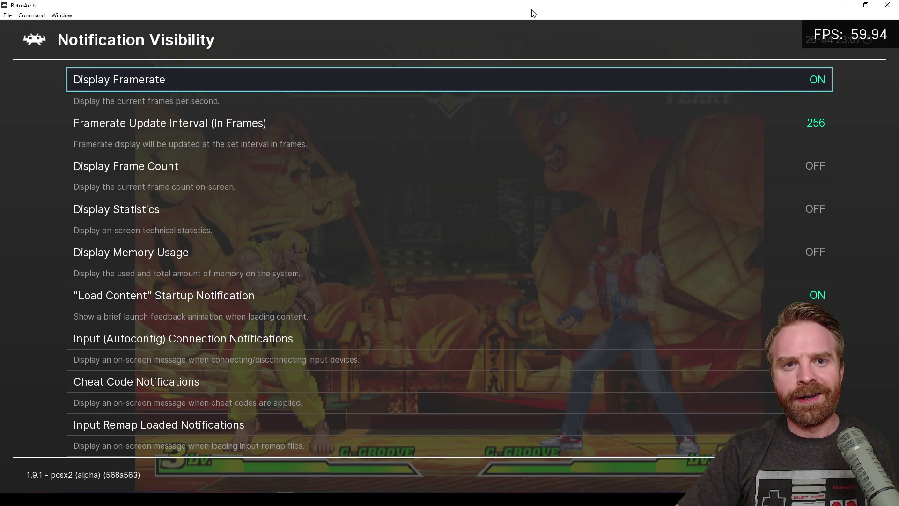
key("Up")
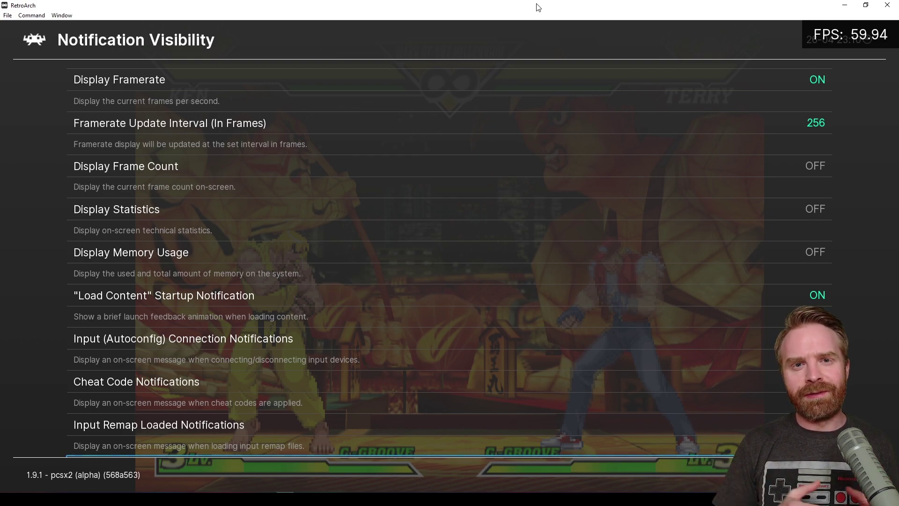
Step: Close the menu to resume the Ken versus Terry match with the FPS counter visible
key("F1")
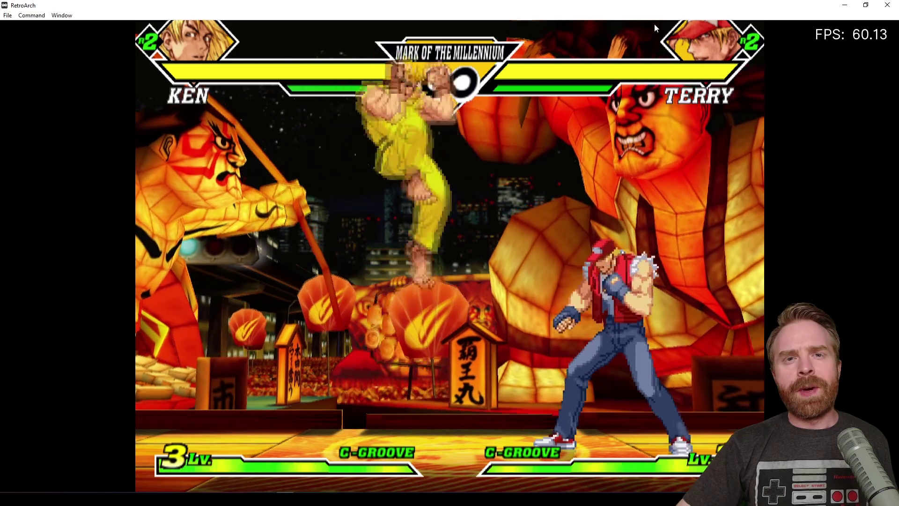